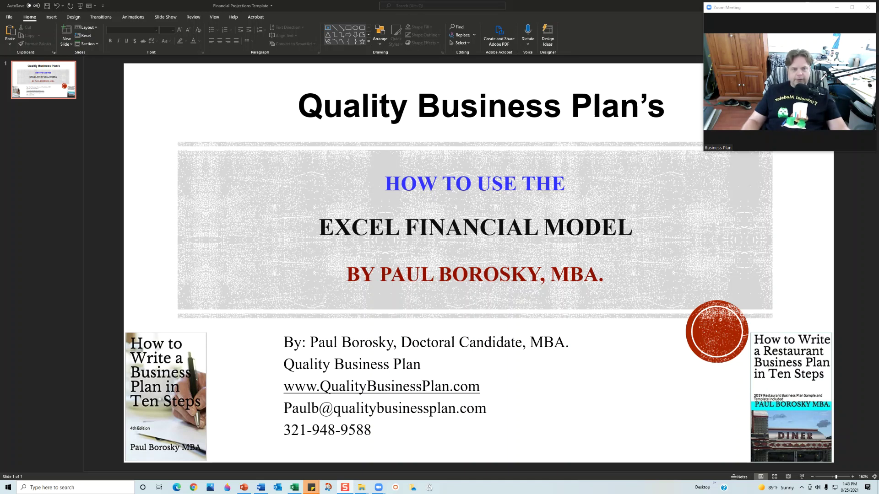
Switch to the construction template workbook in Excel and look through the Information Page, Profit & Loss Yr 1, Income Statement and Projections sheets
key(alt+Tab)
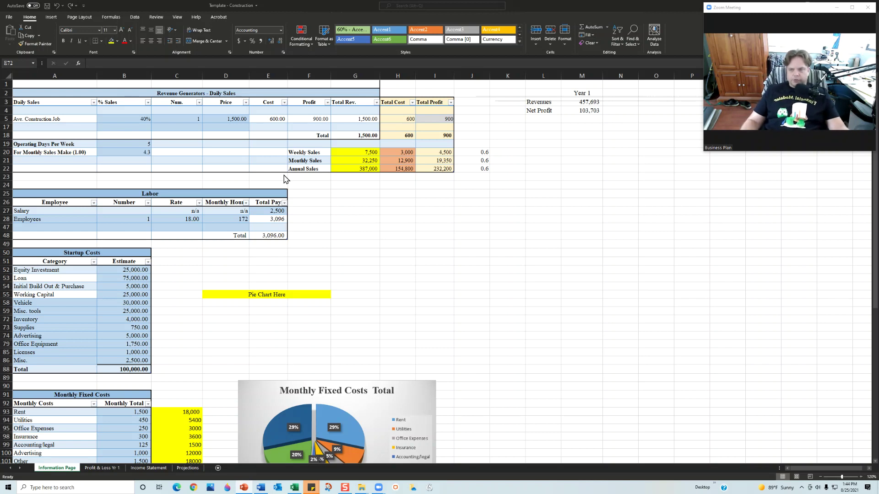
key(alt+Tab)
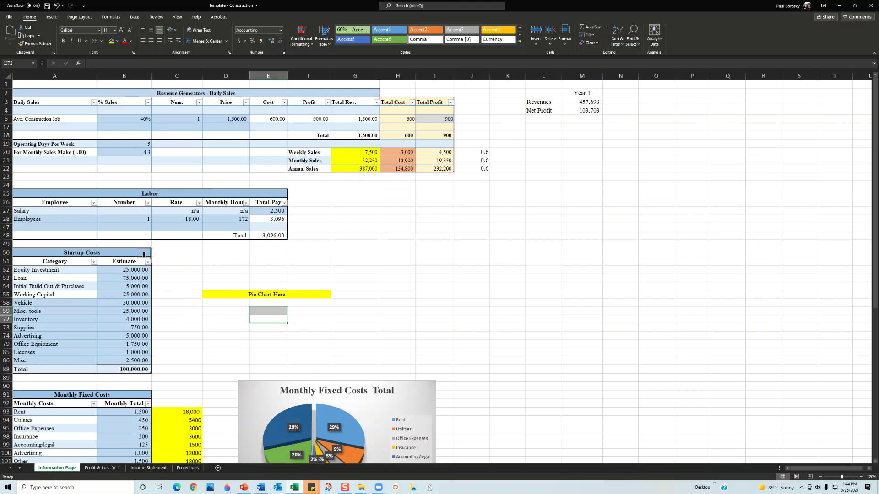
scroll(121, 299, down, 2)
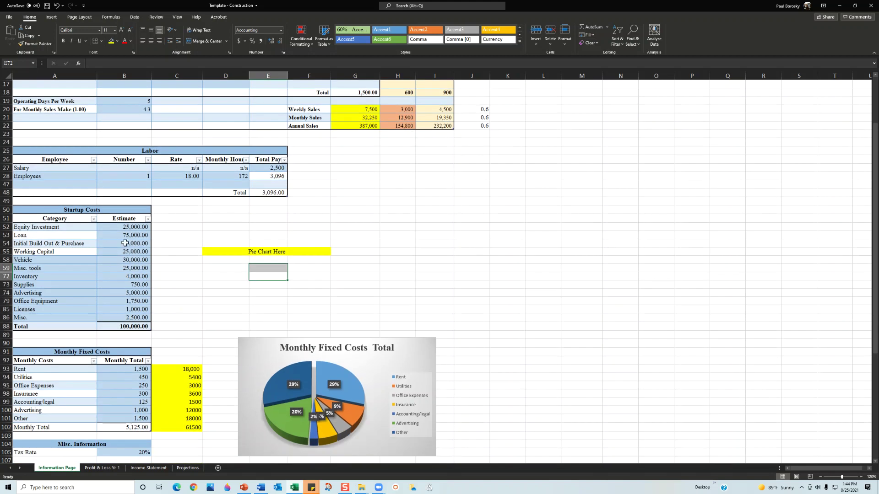
scroll(212, 202, up, 2)
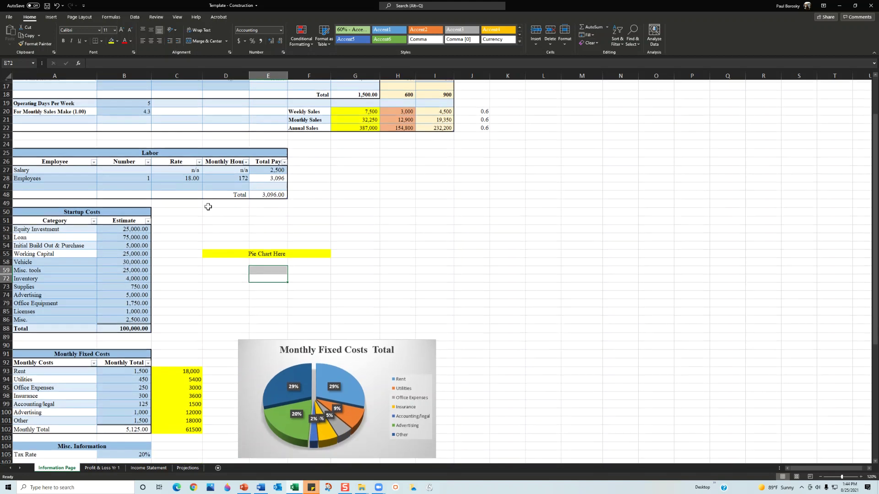
scroll(166, 200, down, 3)
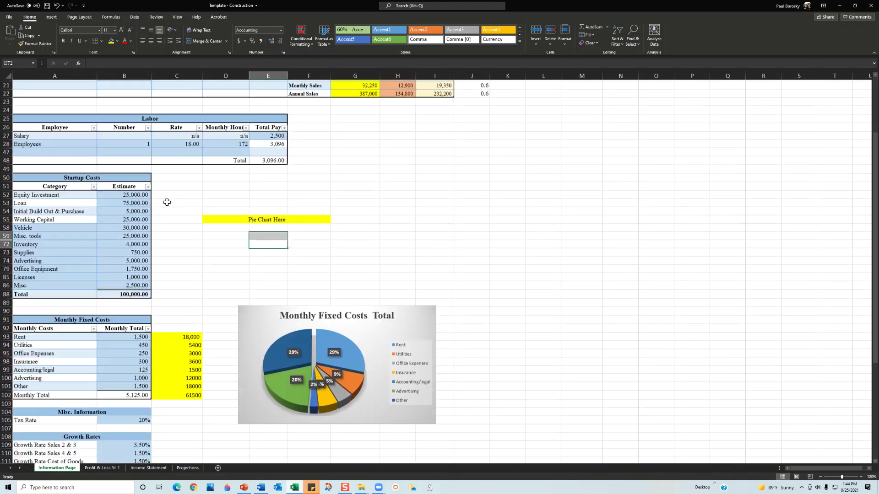
click(103, 469)
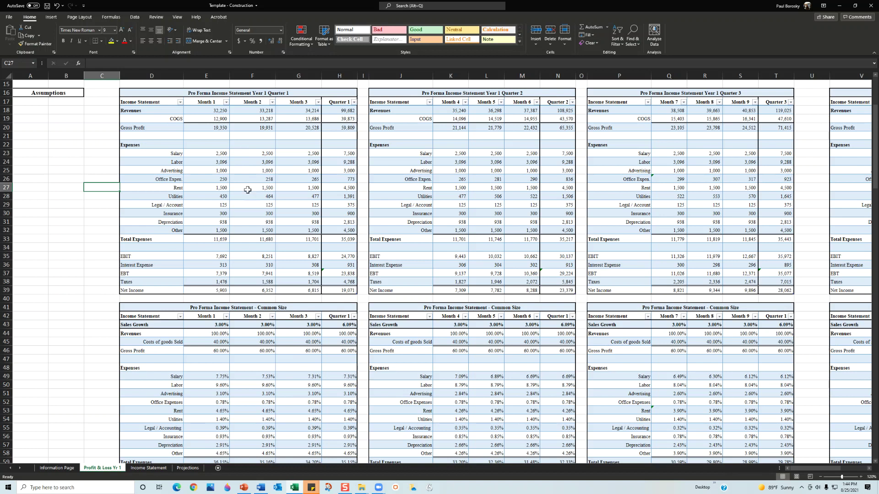
click(158, 469)
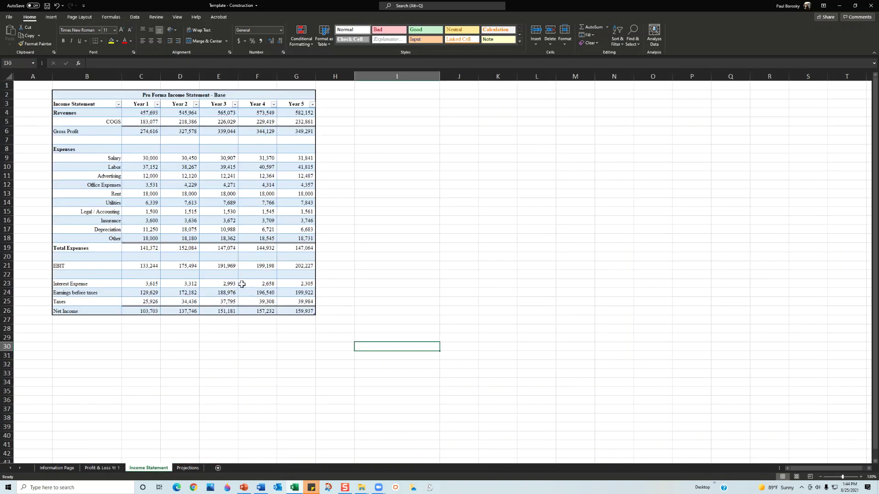
click(188, 468)
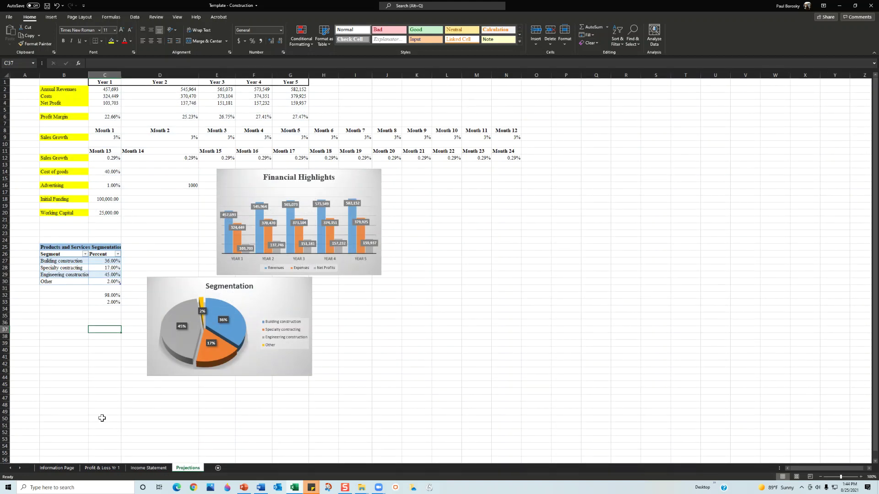
Review the Information Page from the daily sales row through startup costs, monthly fixed costs, growth rates and loan information
click(49, 467)
scroll(220, 163, up, 5)
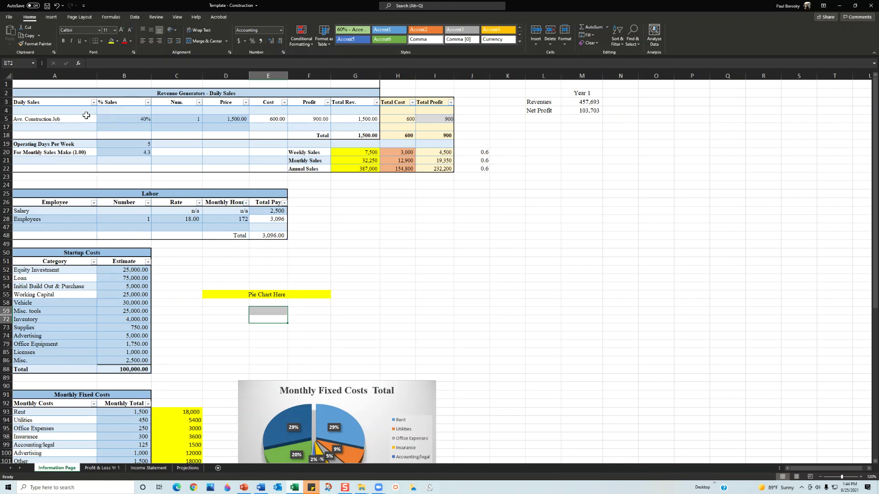
click(6, 119)
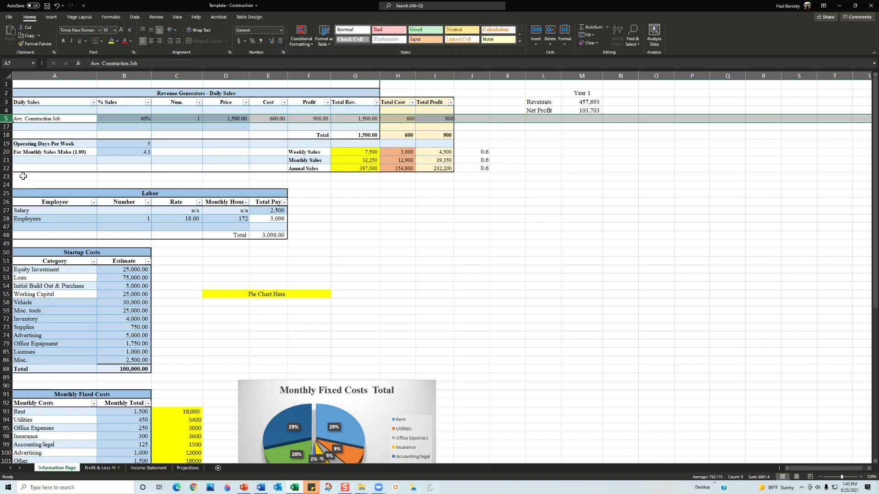
click(364, 243)
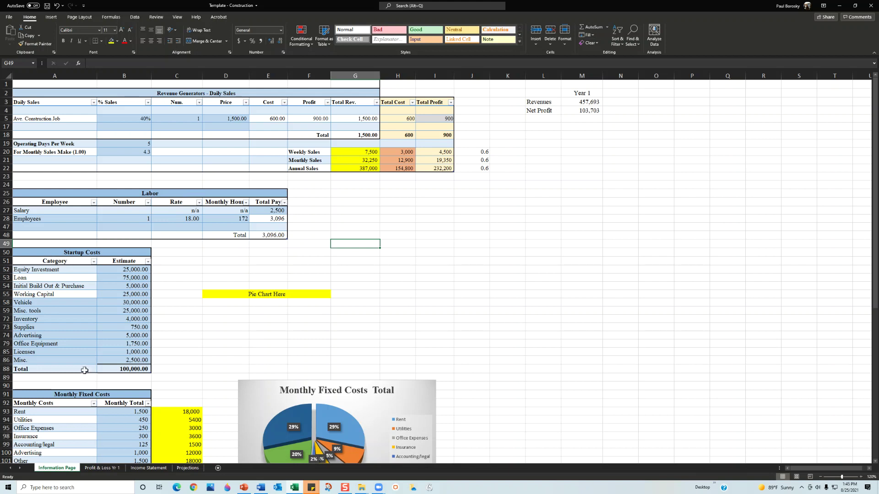
scroll(65, 316, down, 3)
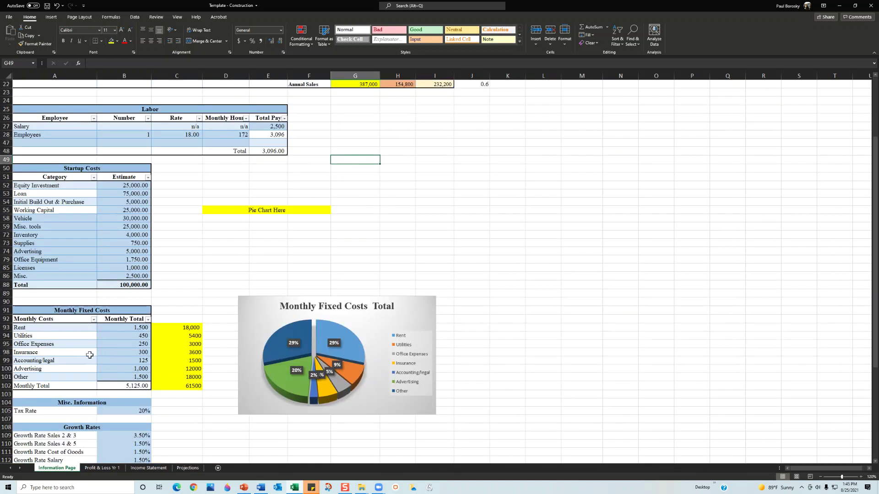
scroll(90, 355, down, 3)
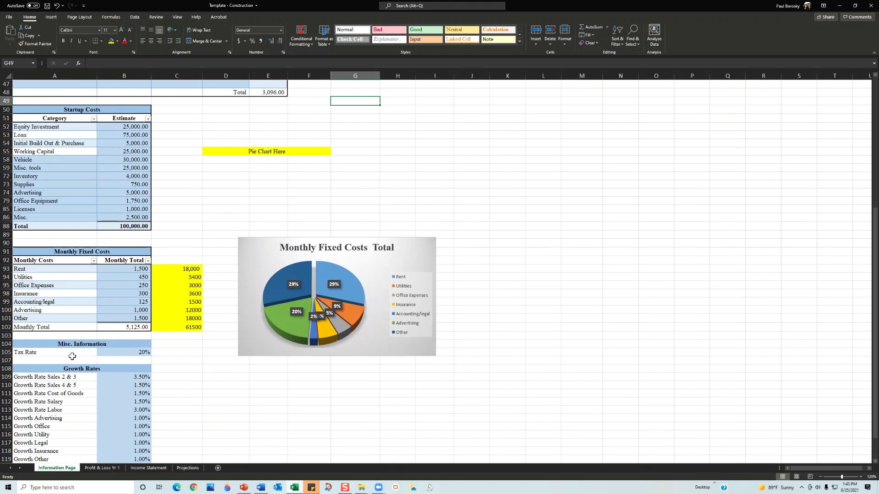
scroll(89, 355, down, 4)
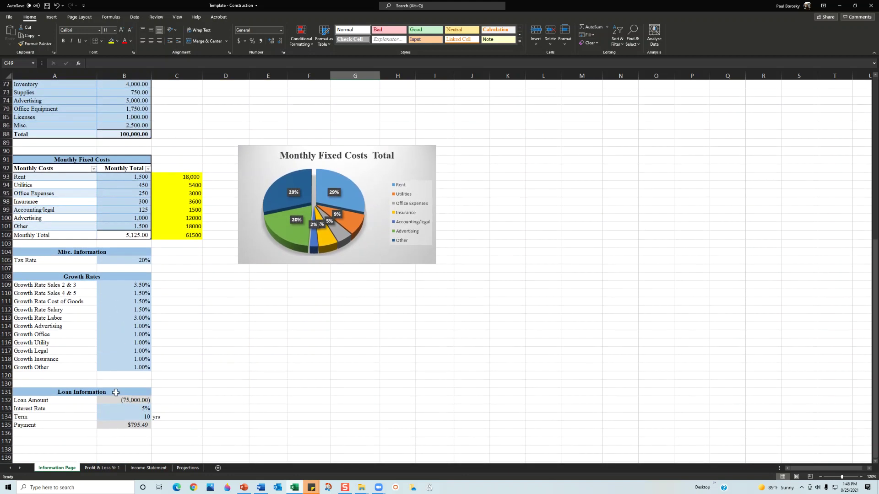
scroll(109, 399, up, 9)
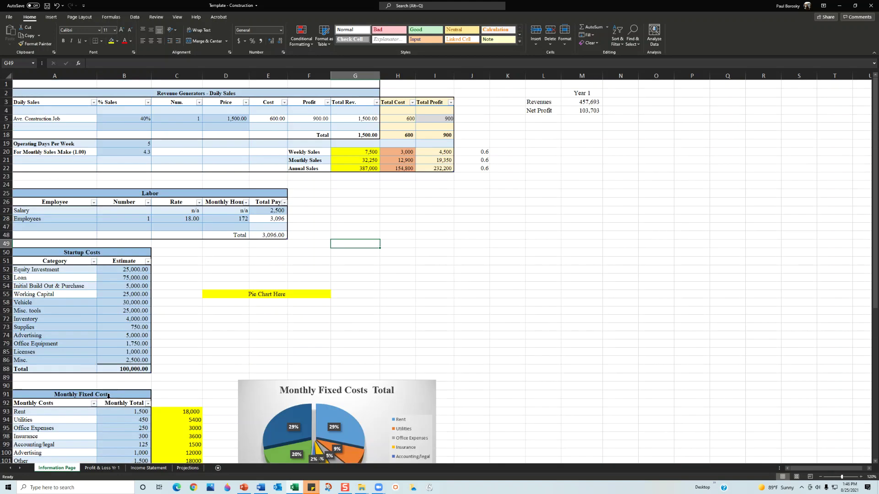
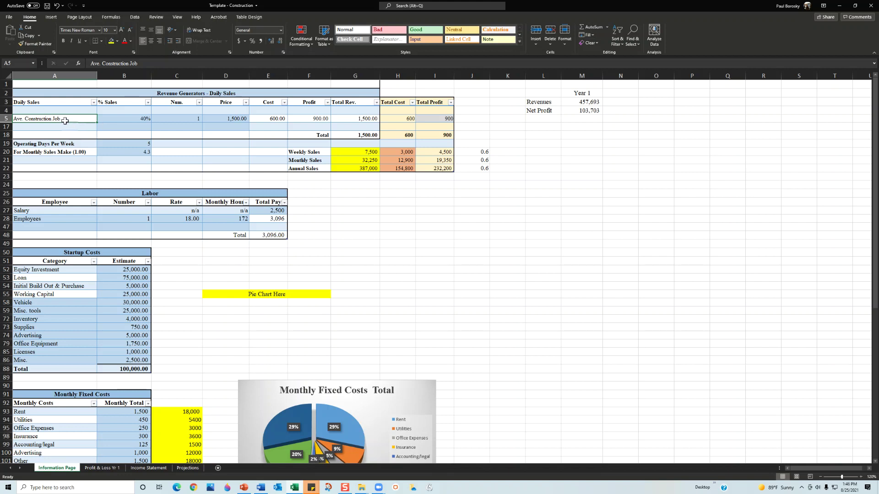
Set the price of the Ave. Construction Job row in the daily sales table to 100
click(143, 121)
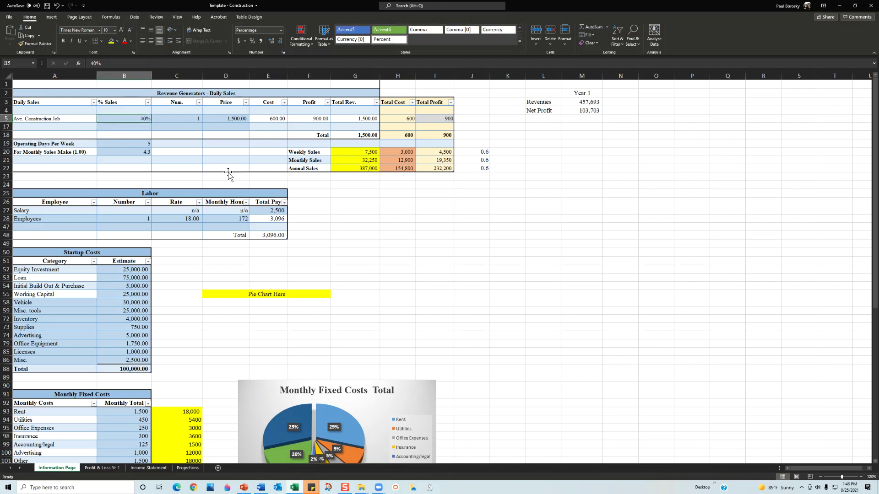
click(225, 115)
text(100)
key(Return)
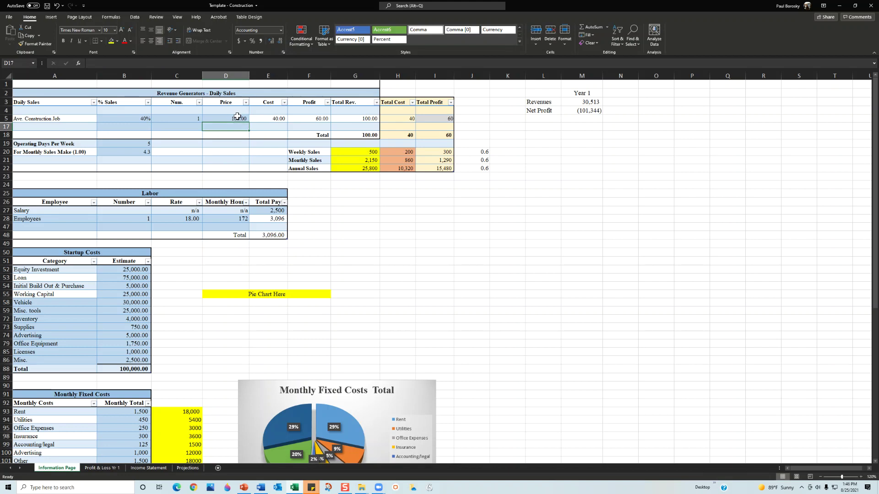
Check the cost formula of the Ave. Construction Job row and set its % Sales to 35%
click(277, 118)
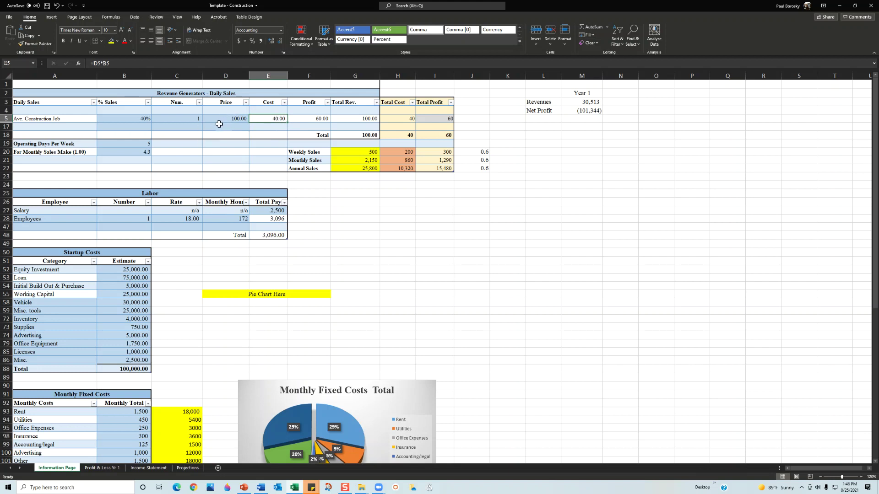
click(133, 117)
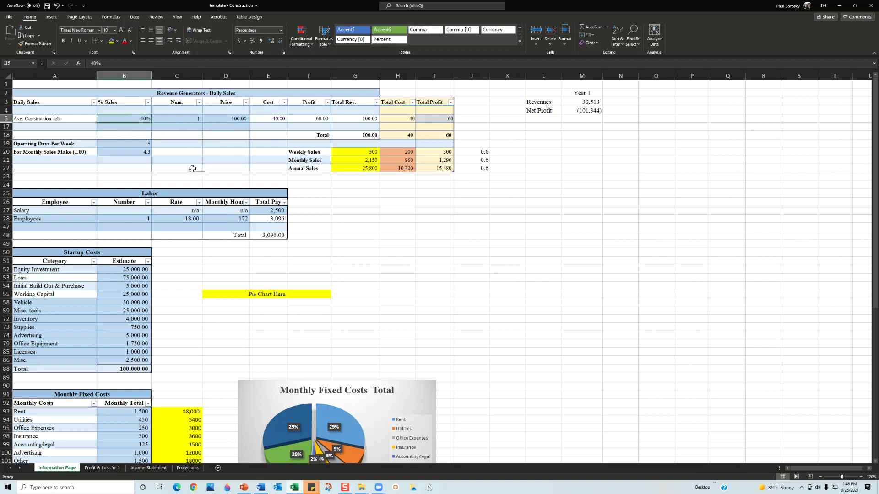
text(35)
key(Return)
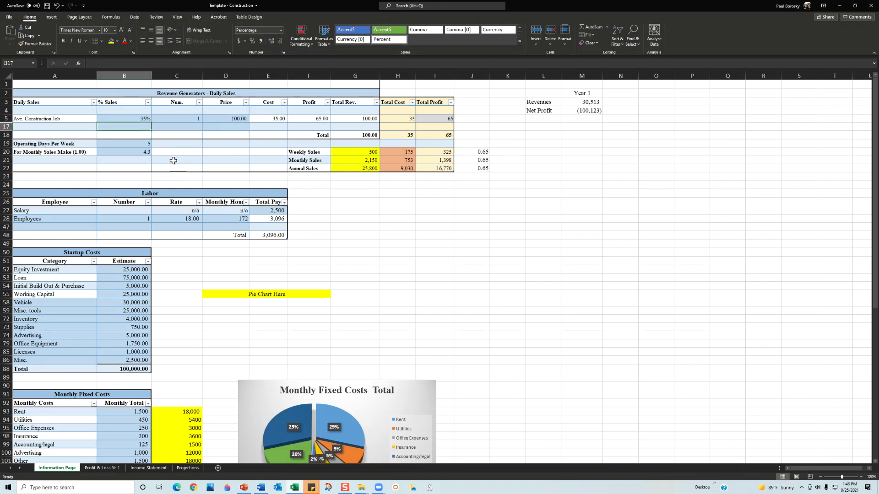
Review the Ave. Construction Job row's price, percentage and cost formula, and set its Num. value to 15
click(232, 119)
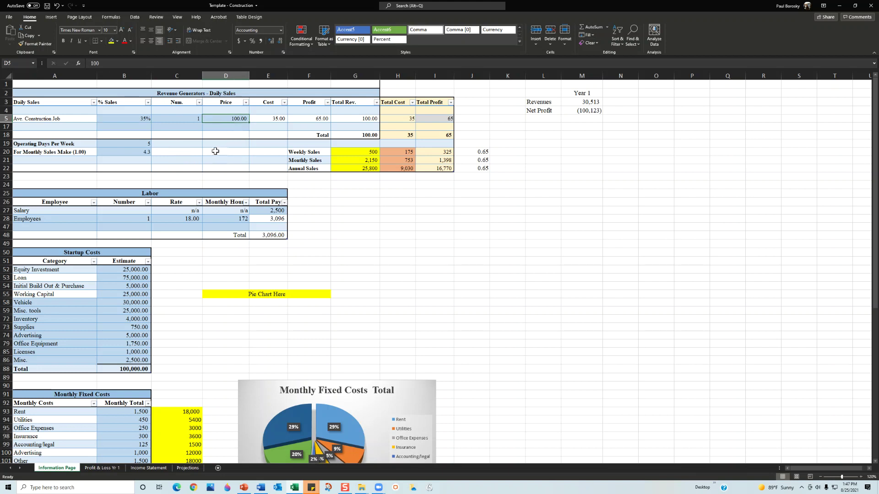
click(147, 119)
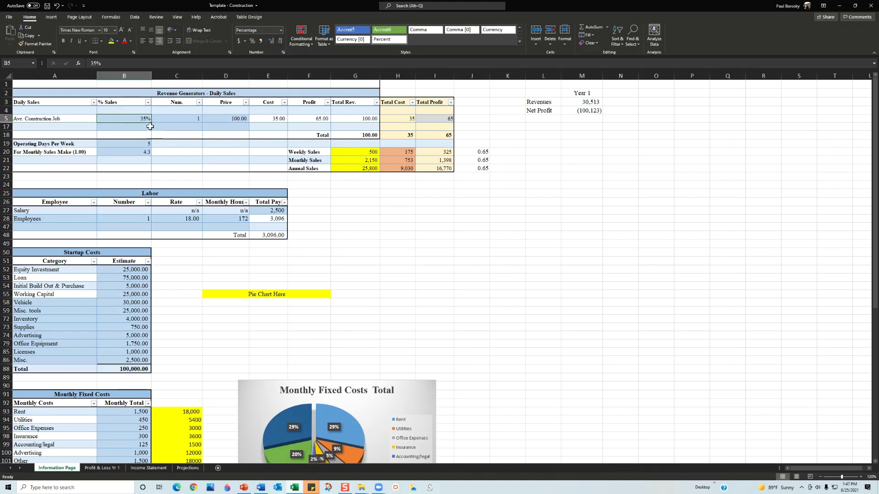
click(190, 120)
click(225, 120)
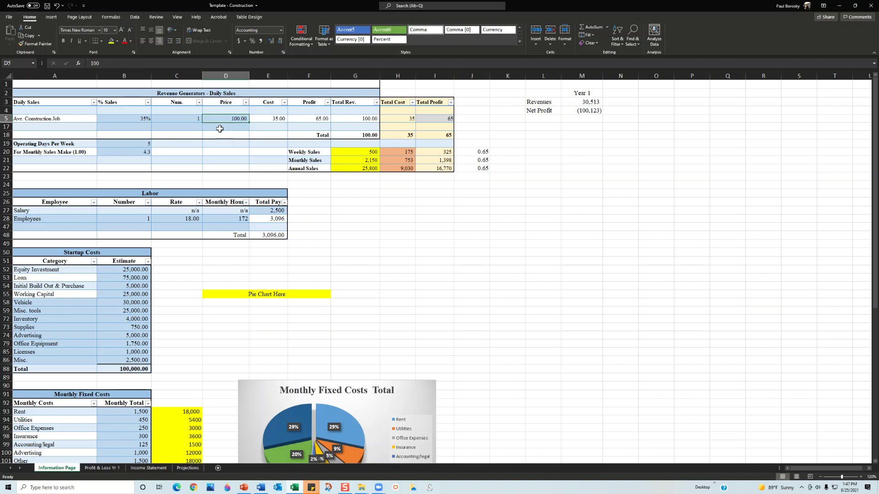
click(134, 119)
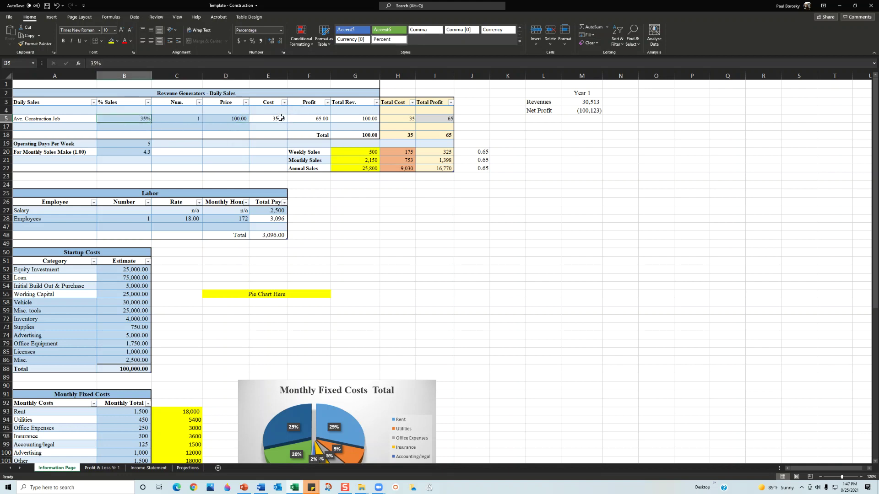
click(279, 118)
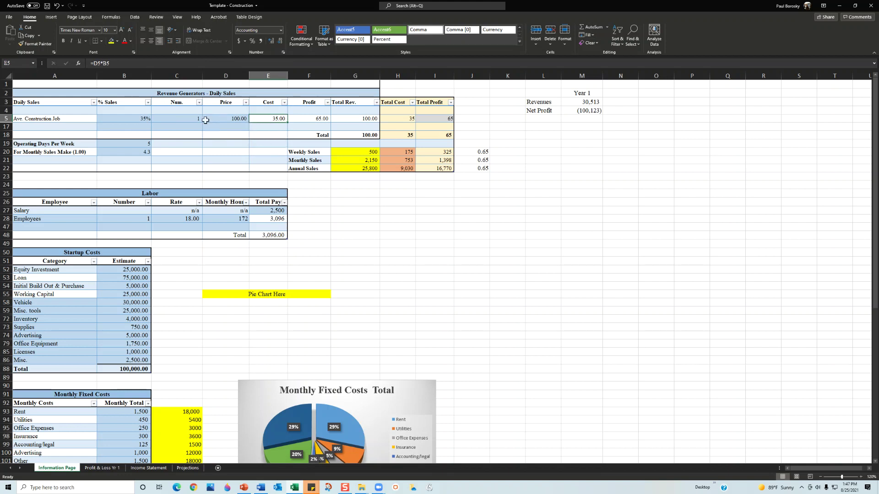
click(188, 119)
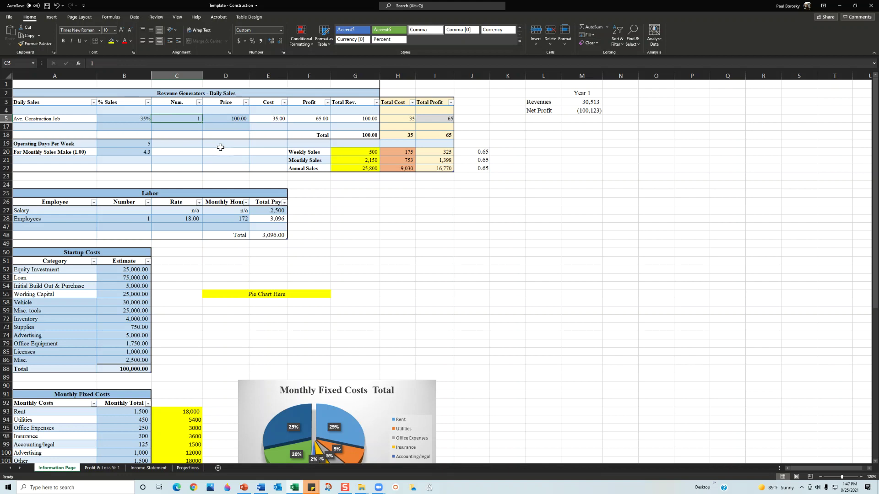
text(15)
key(Return)
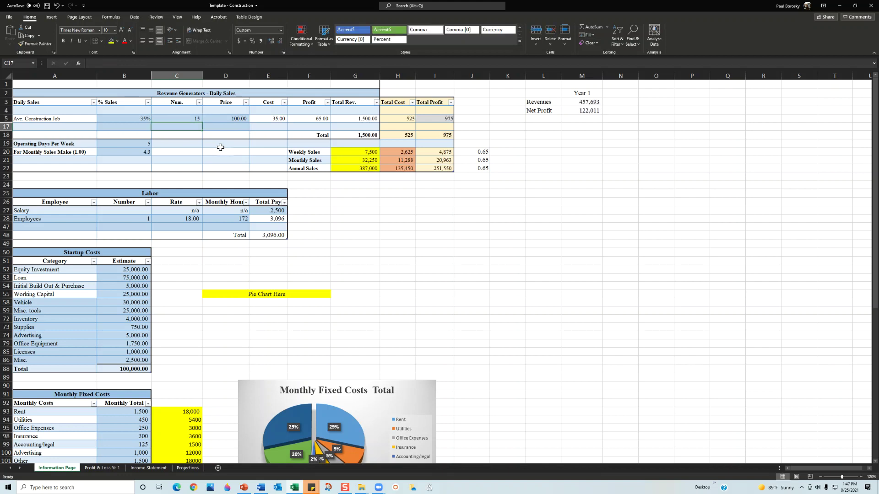
Rename the Ave. Construction Job entry in the daily sales table to "Ave. Retail Customer" and check the row's number and price
click(197, 120)
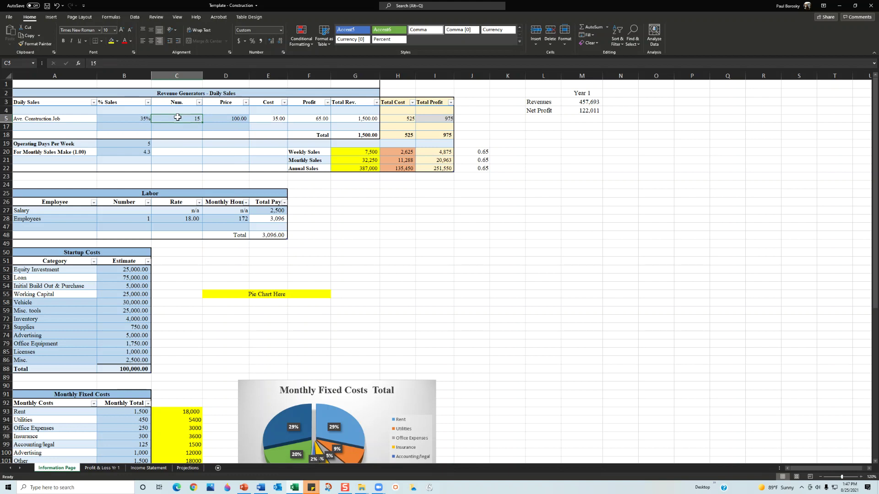
click(222, 120)
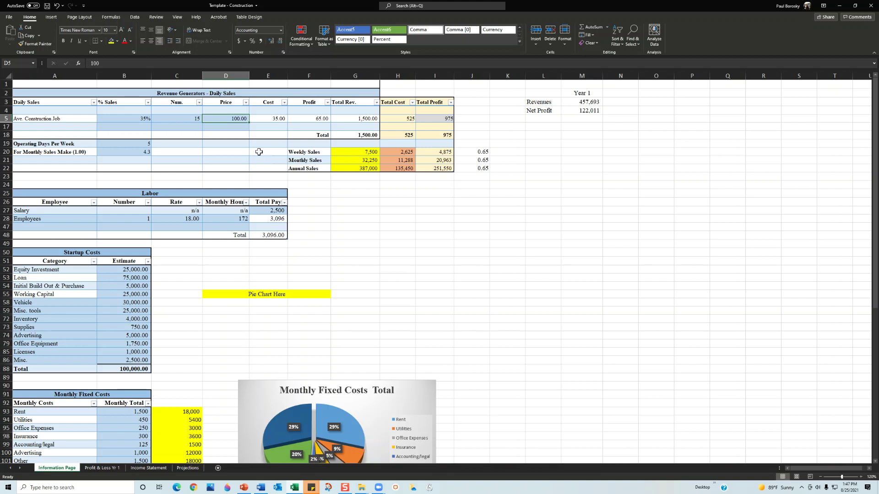
click(55, 121)
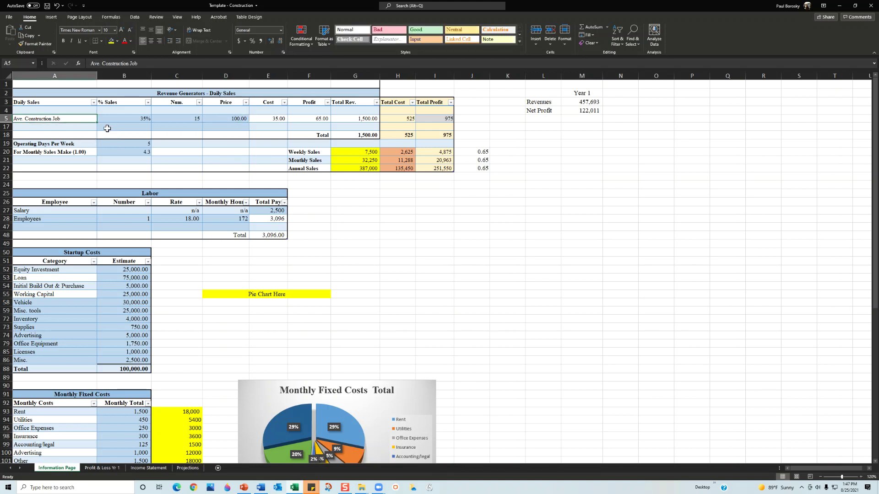
click(117, 64)
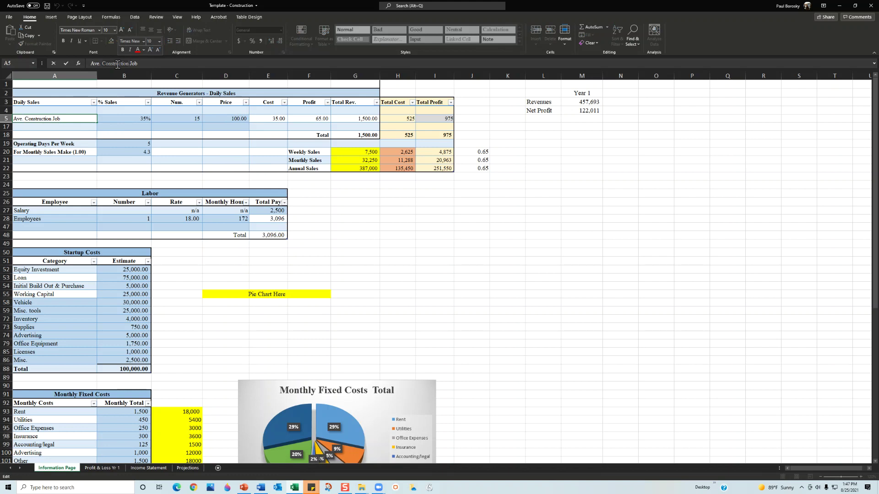
key(BackSpace)
key(BackSpace)
key(BackSpace)
key(BackSpace)
key(BackSpace)
key(BackSpace)
key(BackSpace)
key(BackSpace)
key(BackSpace)
key(BackSpace)
key(BackSpace)
key(BackSpace)
text(Retail Customer)
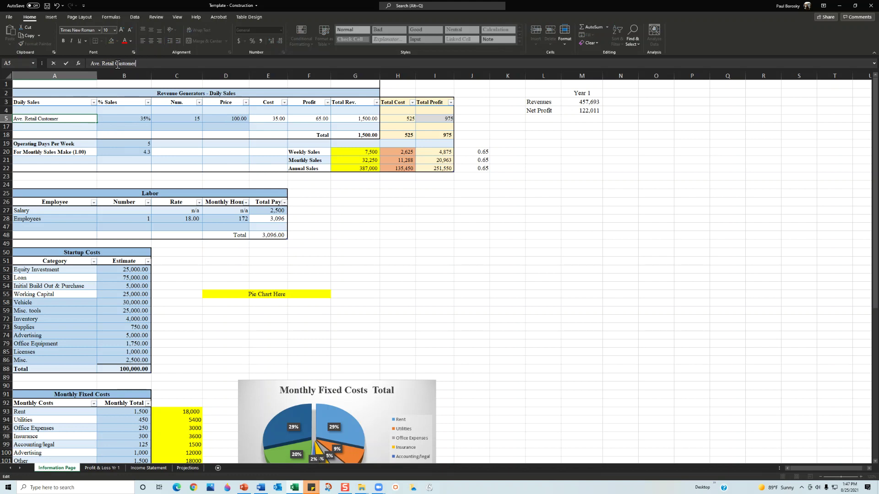
text(r)
key(Return)
click(180, 120)
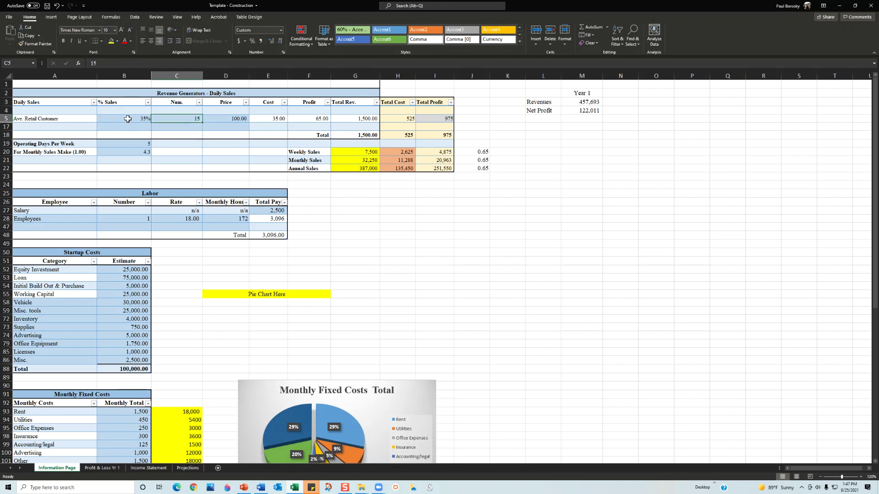
click(221, 119)
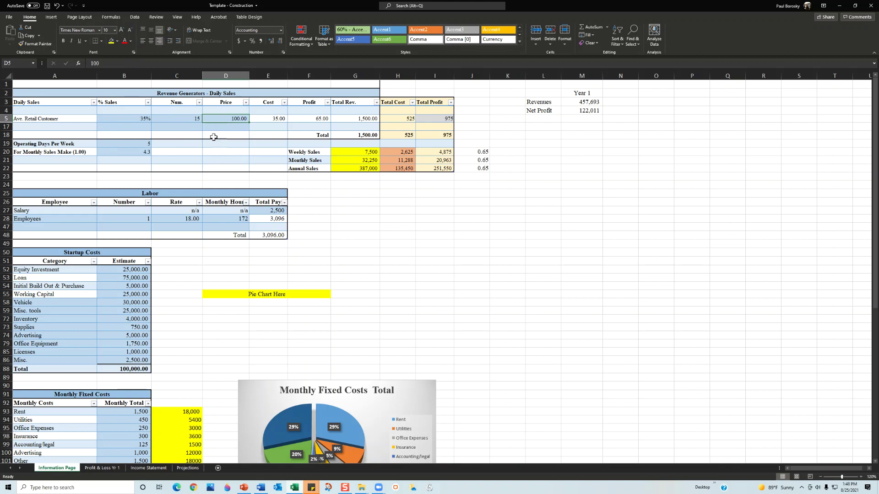
Check the % Sales value, cost formula and price of the Ave. Retail Customer row
click(114, 119)
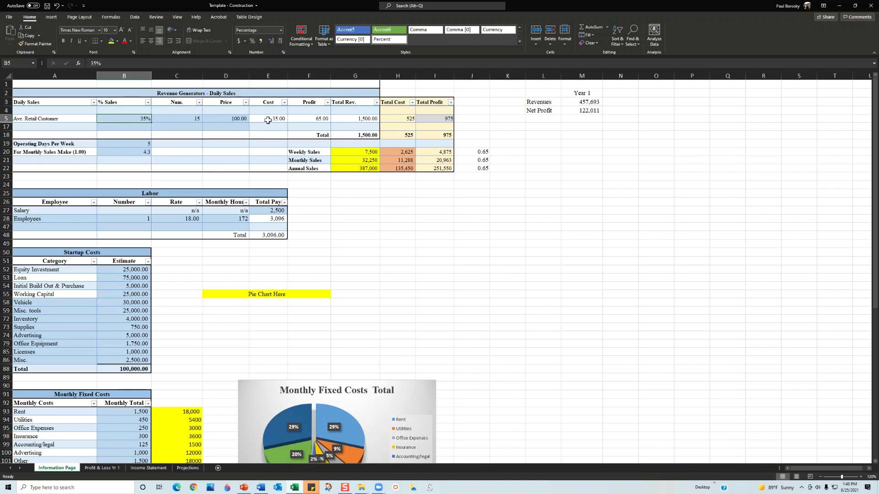
click(265, 119)
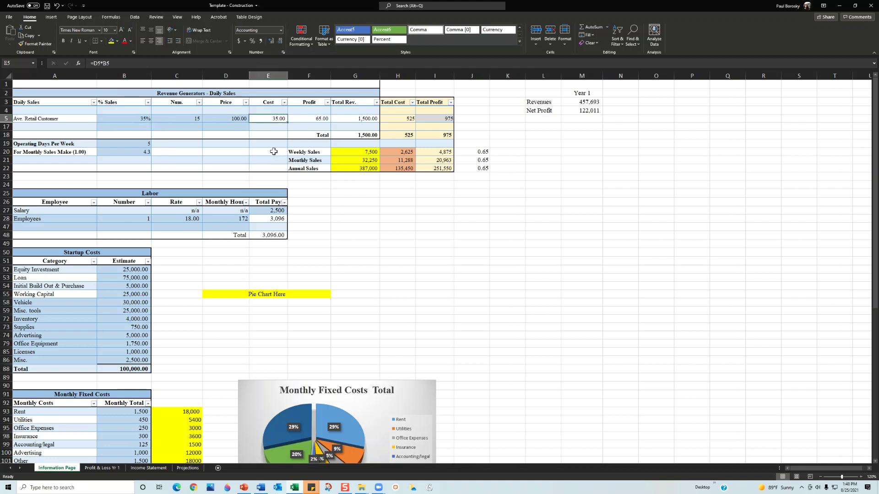
click(243, 119)
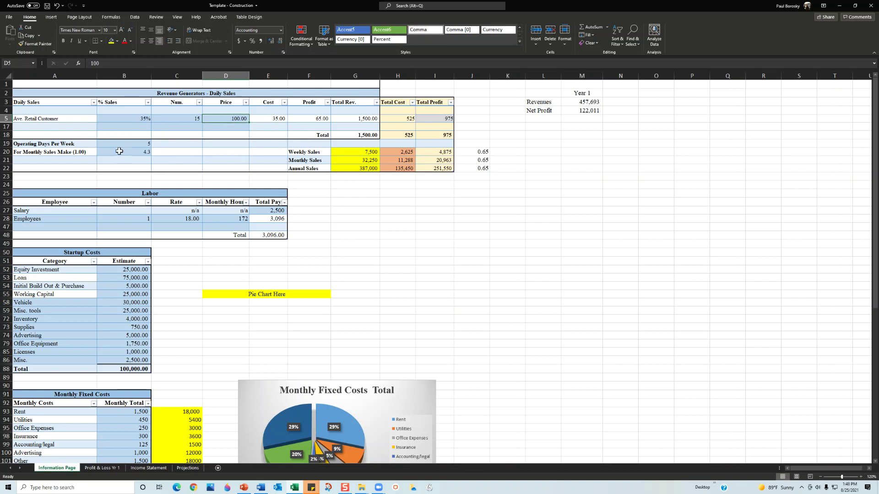
Try 7 for Operating Days Per Week in the daily sales table, and undo the change
click(114, 153)
click(112, 144)
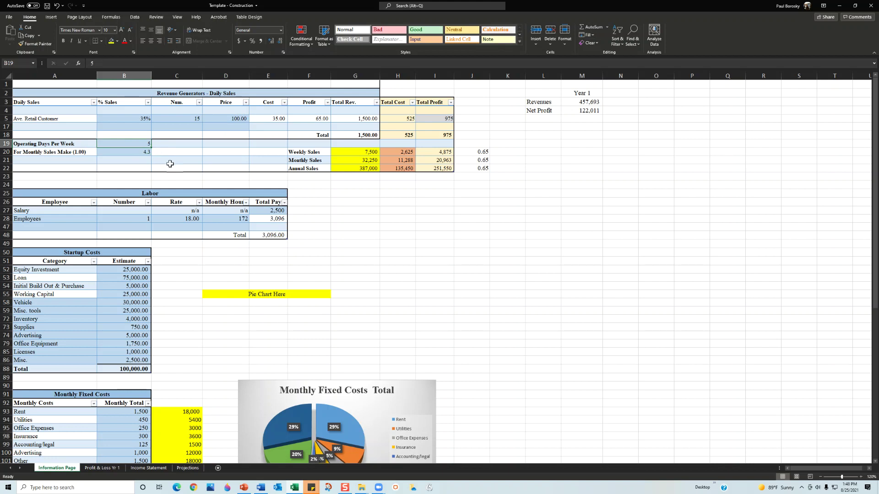
text(7)
key(Return)
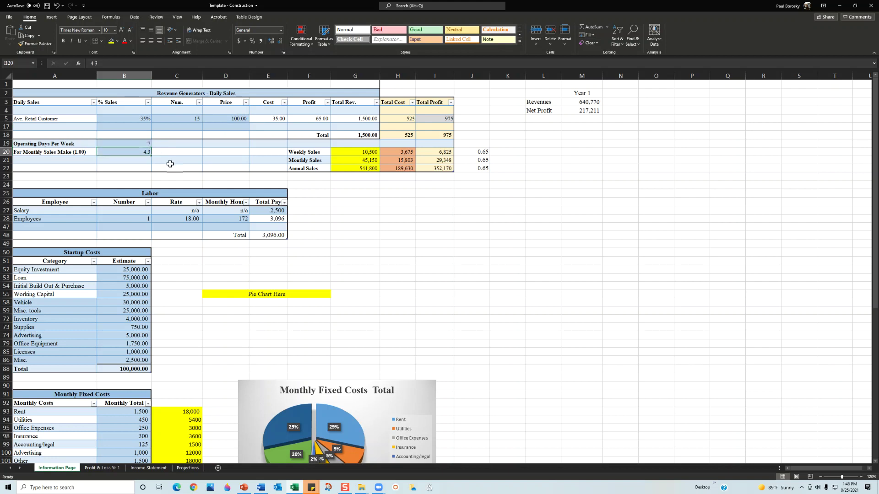
click(150, 144)
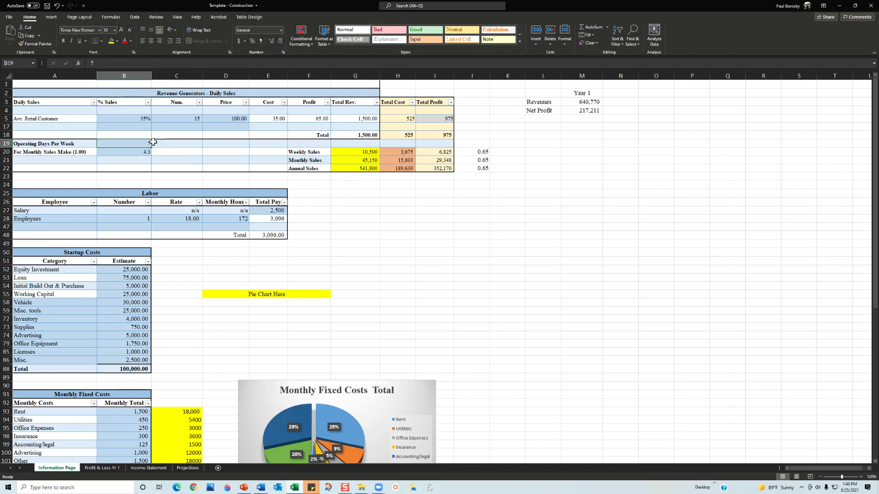
key(ctrl+z)
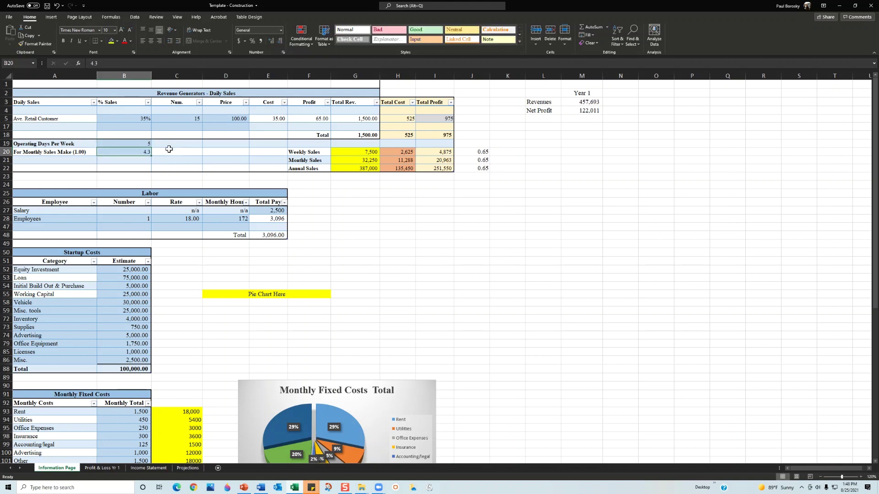
Review the Operating Days Per Week value and the monthly sales multiplier under the daily sales table
click(140, 143)
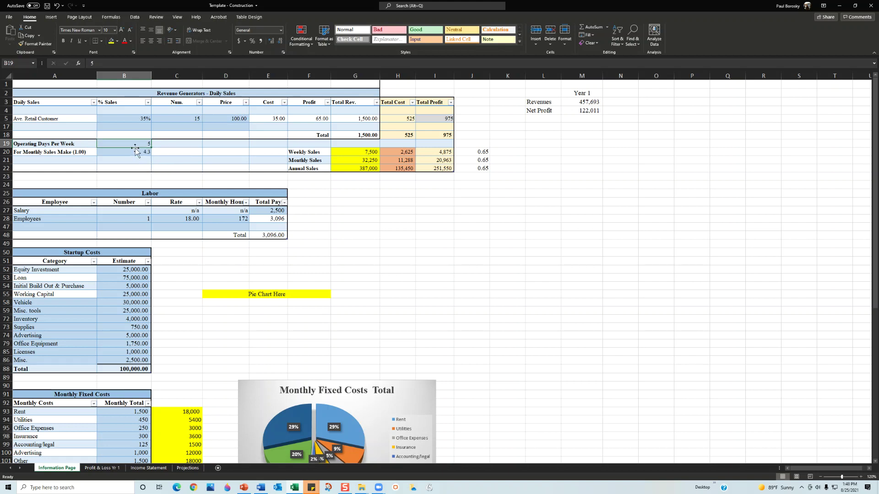
click(140, 153)
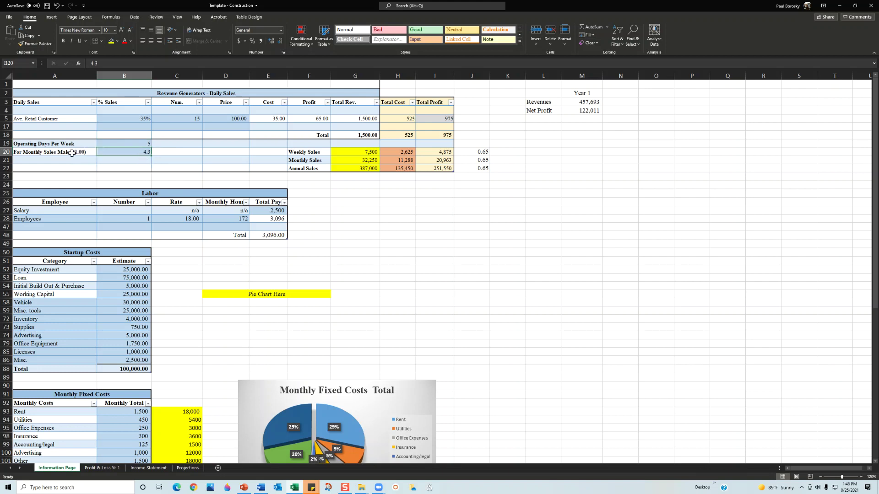
click(369, 243)
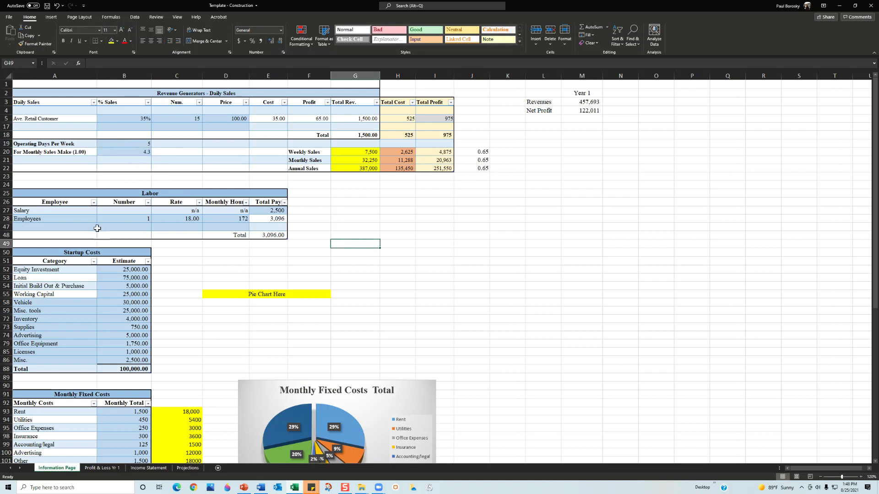
Set the Total Pay of the Salary row in the Labor table to 3,000
click(39, 211)
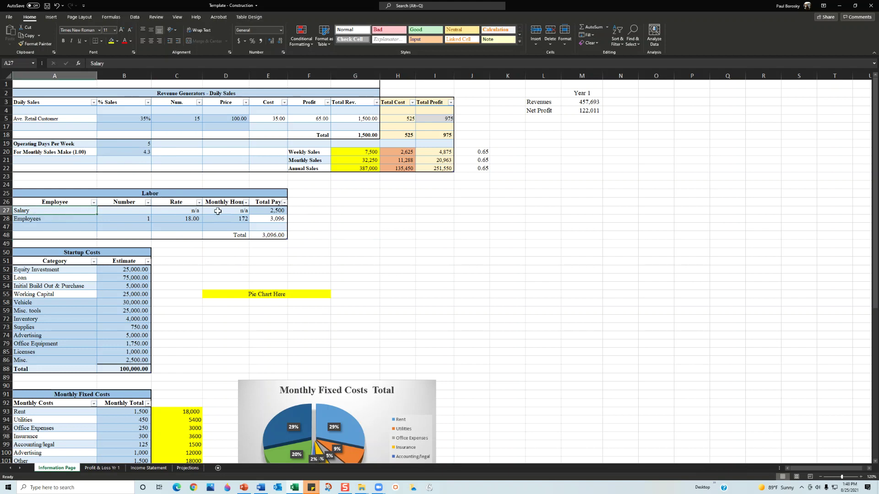
click(262, 213)
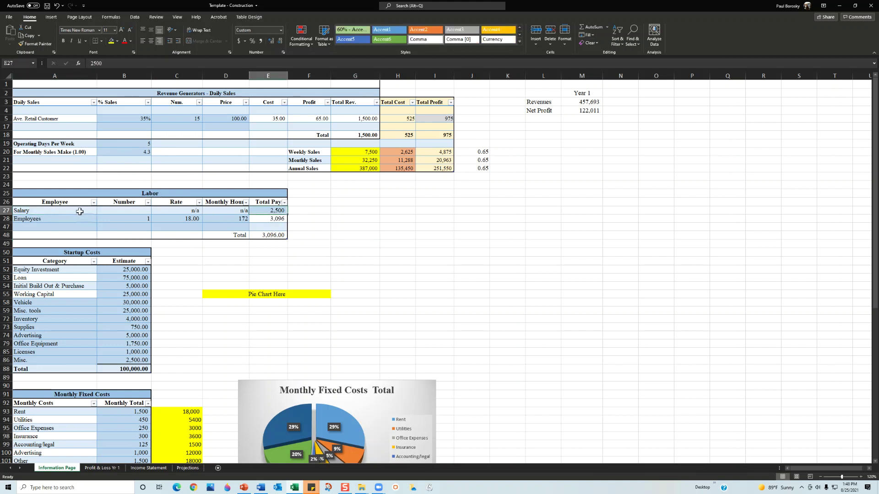
text(30)
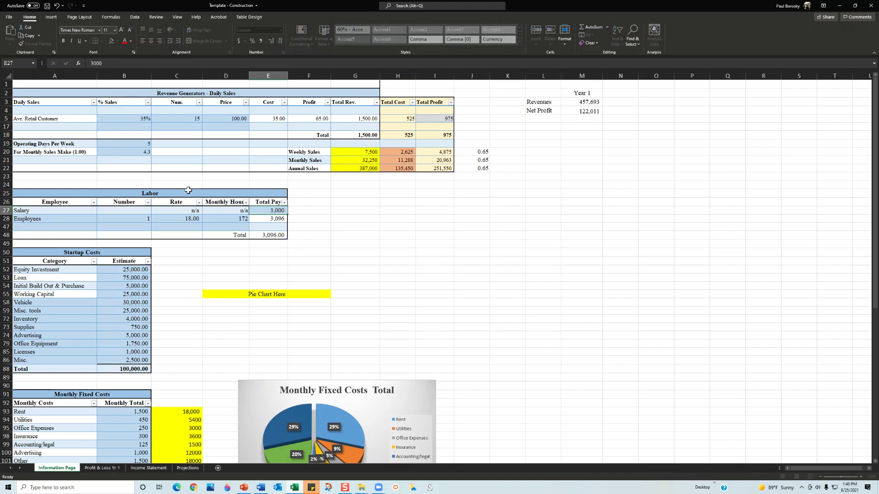
text(00)
key(Return)
click(267, 214)
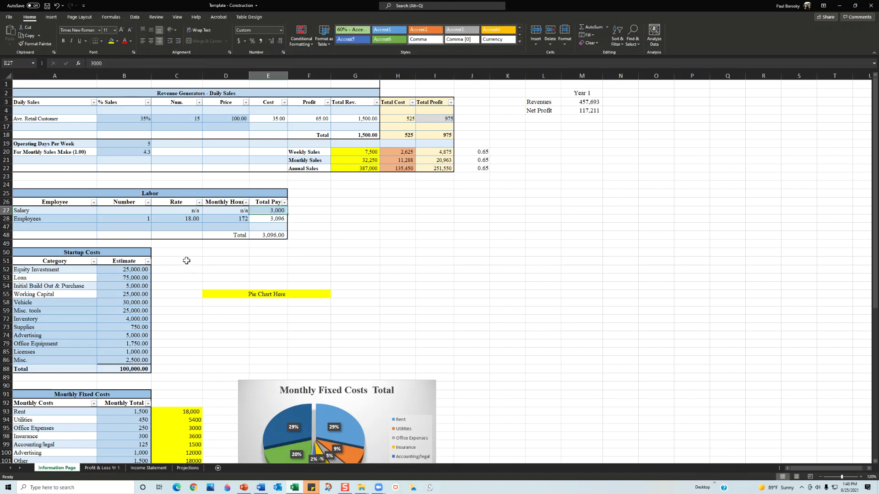
Set the Employees row of the Labor table to 4 employees at a rate of 15.00
click(92, 220)
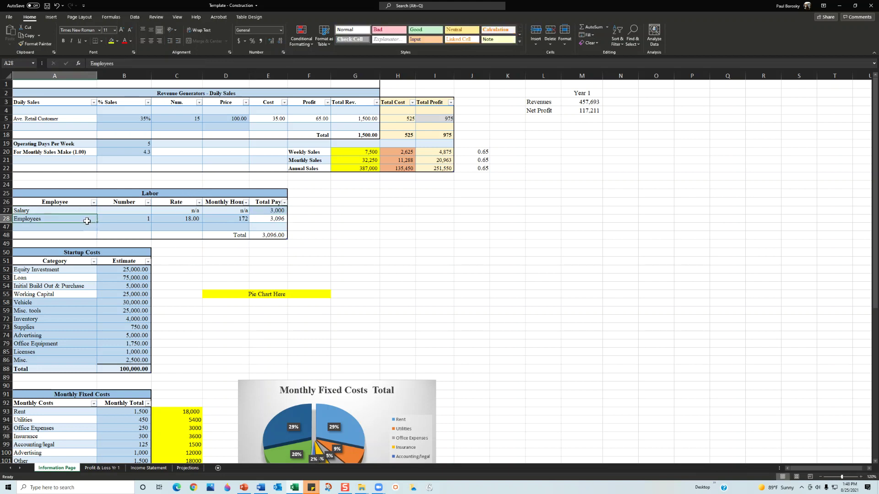
click(128, 220)
text(4)
key(Return)
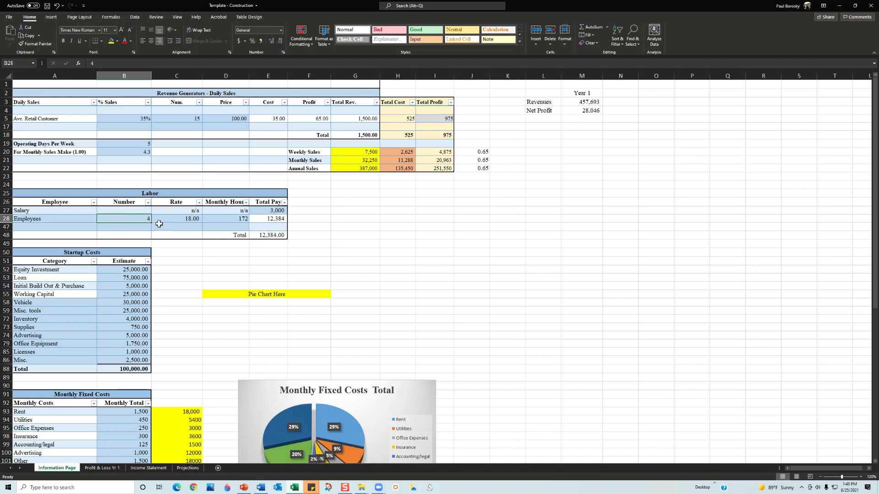
click(192, 218)
text(15)
key(Return)
click(192, 219)
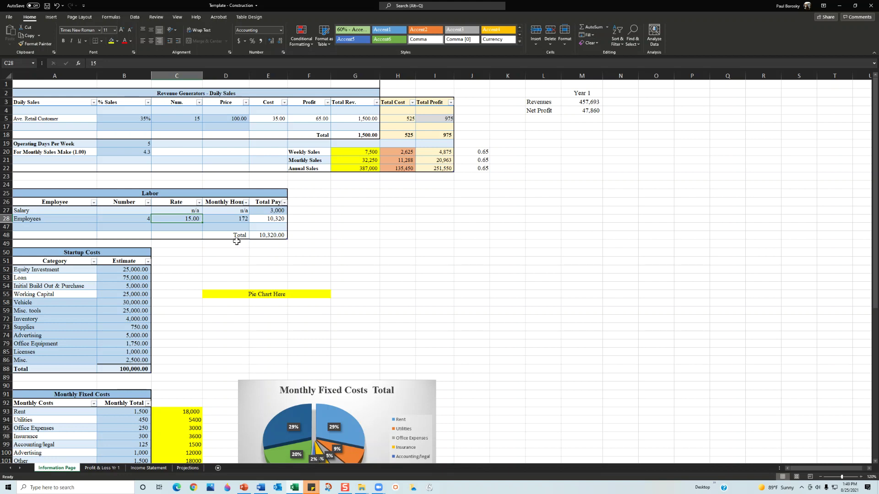
Calculate half of the Employees row's monthly hours in cell I47 with the formula =D28/2
click(133, 218)
click(243, 220)
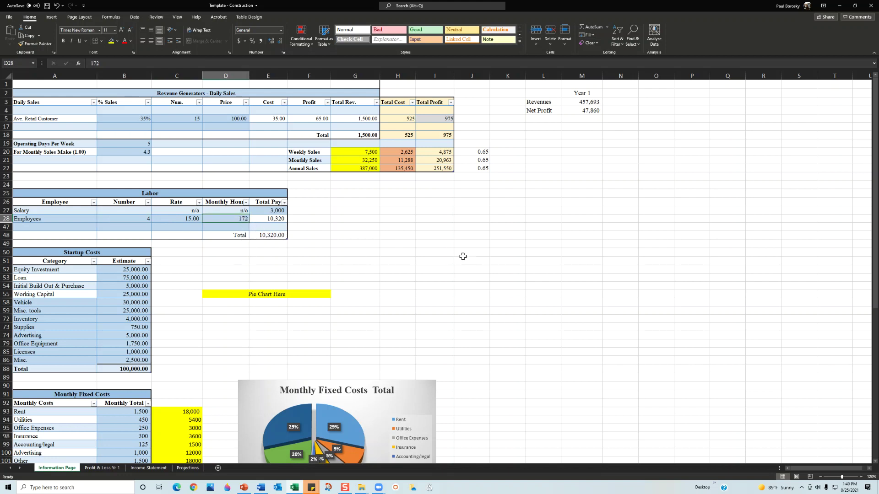
click(451, 226)
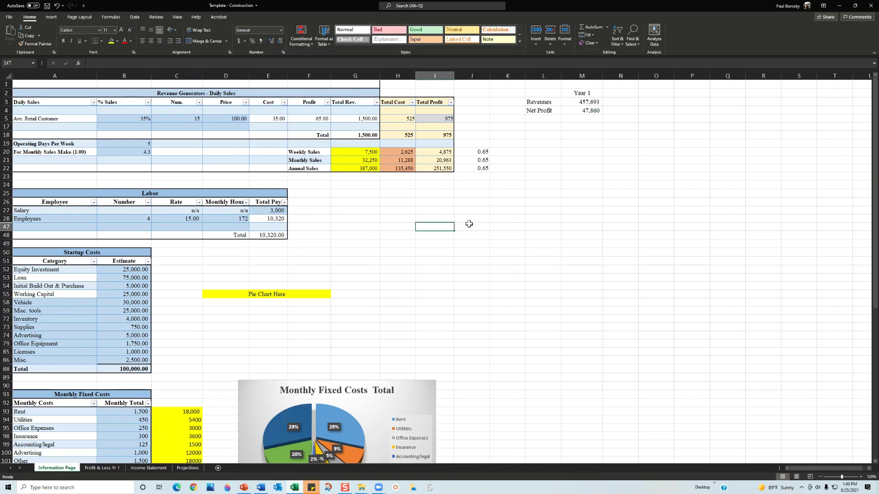
text(=)
click(246, 221)
text(/2)
key(Return)
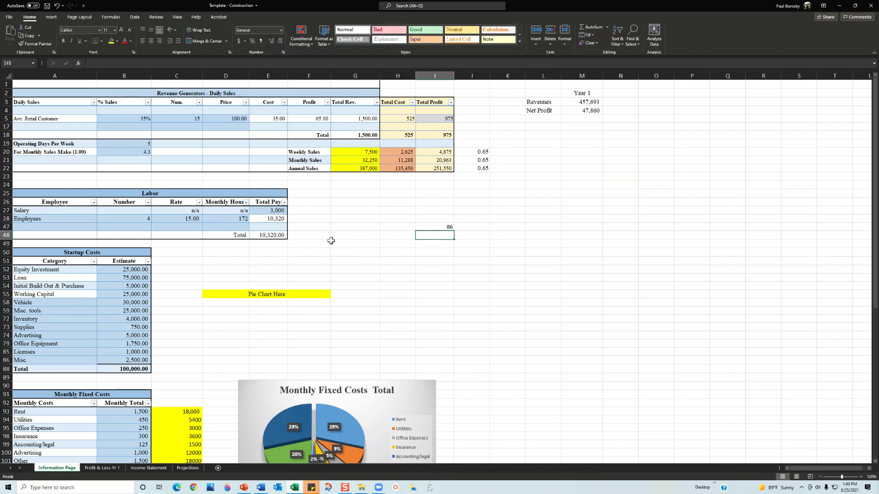
Try 86 monthly hours in the Employees row of the Labor table, and undo the change
click(226, 219)
text(86)
key(Return)
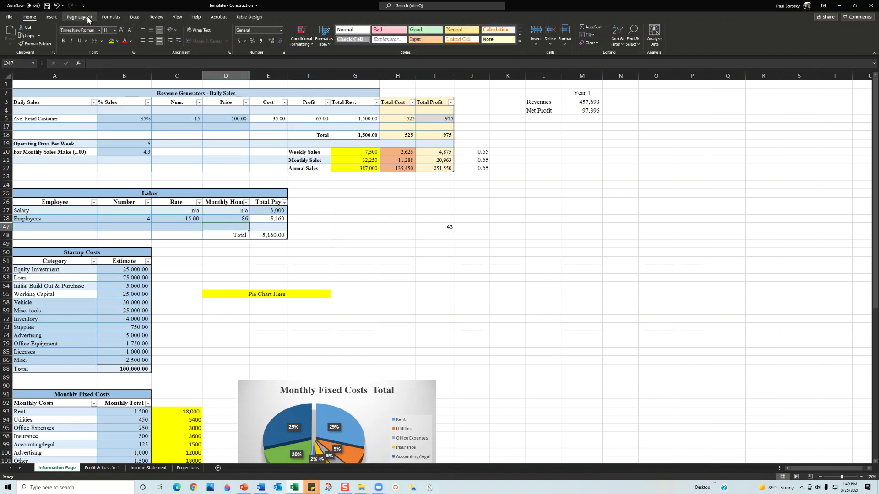
click(57, 6)
click(417, 274)
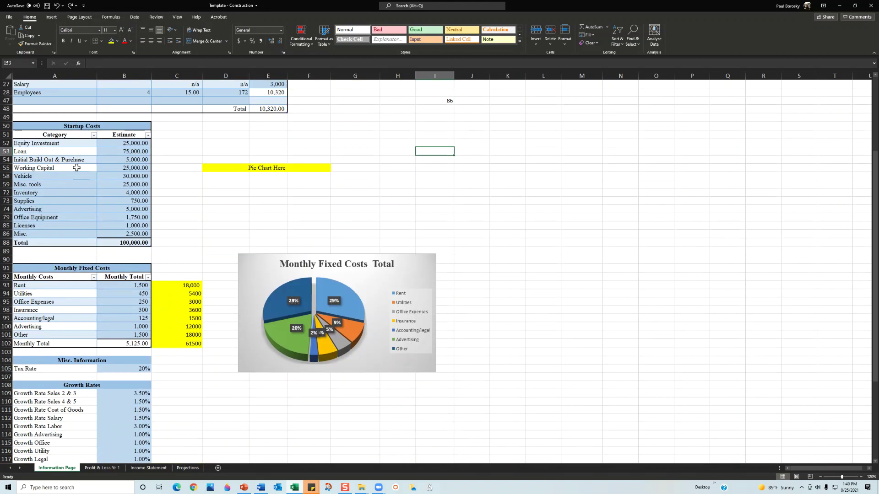
Review the Working Capital and Equity Investment entries in the Startup Costs table
click(115, 168)
click(110, 140)
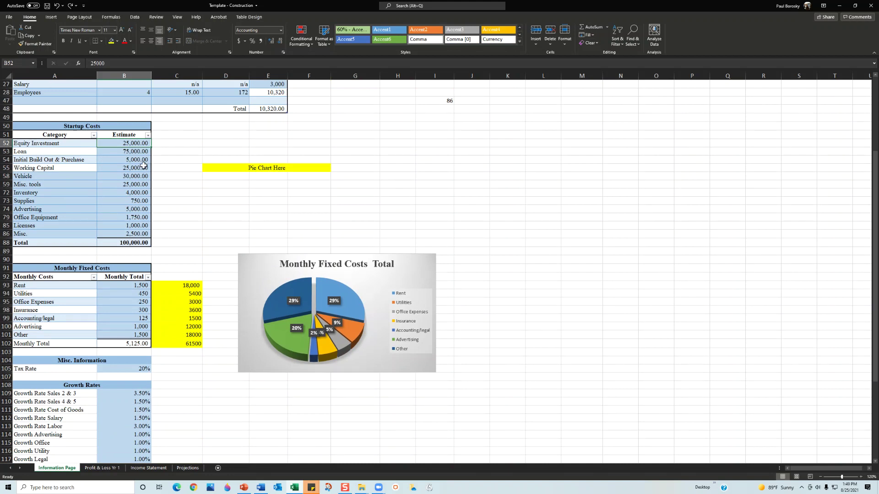
click(56, 145)
click(128, 145)
Set the Loan estimate in Startup Costs to 50,000 and check the linked Loan Amount under Loan Information
click(139, 154)
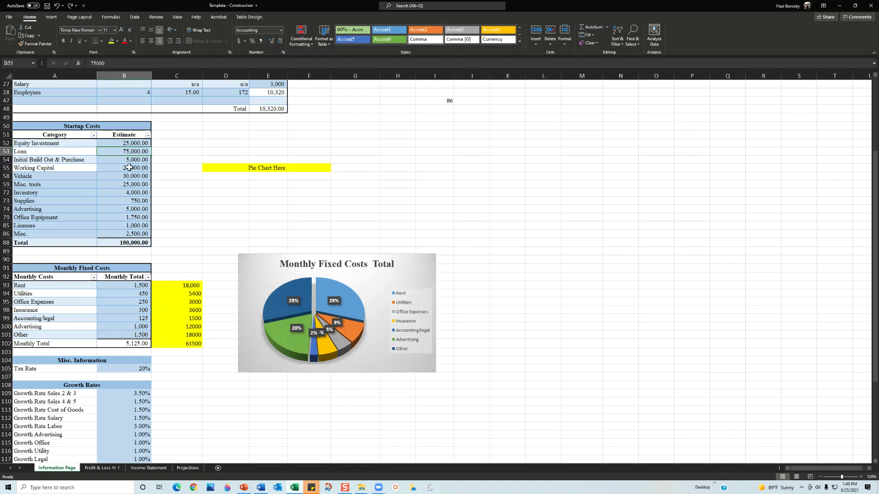
text(50000)
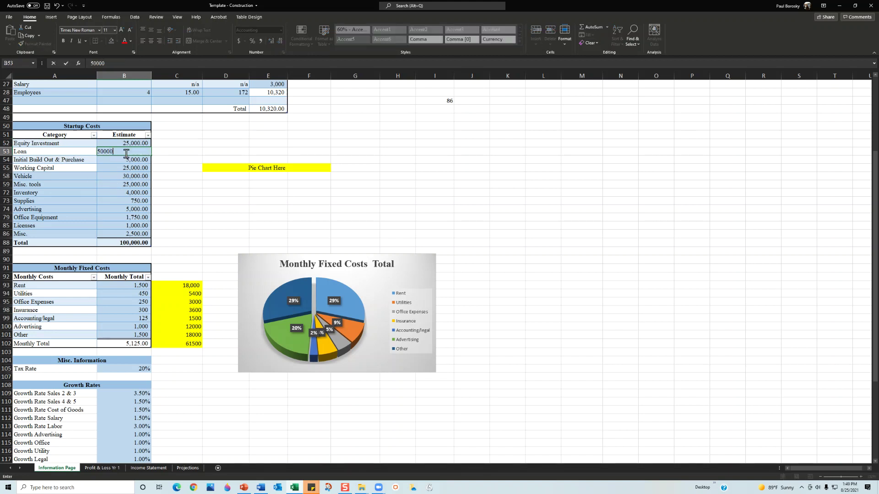
key(Return)
key(Up)
scroll(110, 237, down, 5)
click(120, 375)
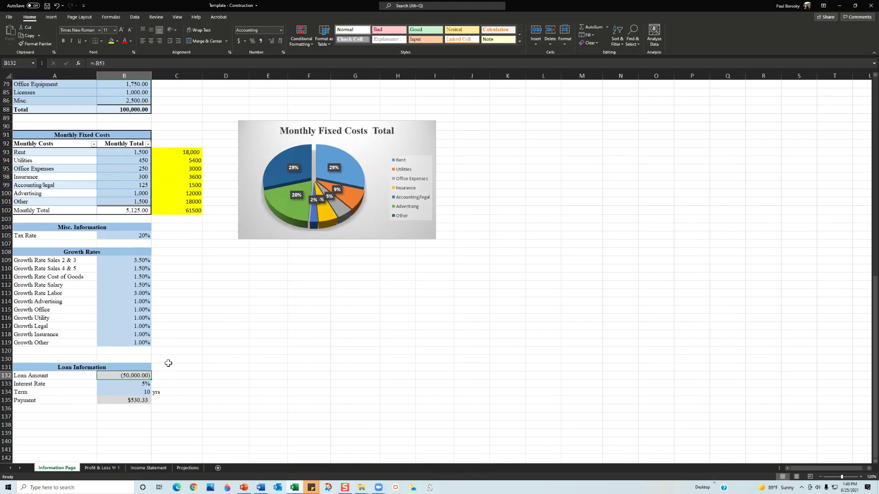
Set the loan's interest rate to 4% and its term to 20 years under Loan Information
click(135, 383)
text(4)
key(Return)
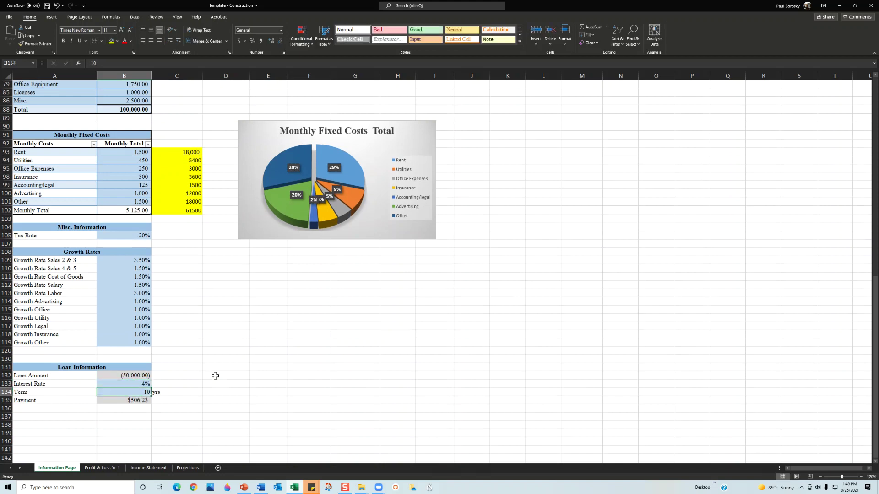
text(2)
key(Return)
Set the Loan estimate in Startup Costs to 60,000 and check the linked Loan Amount under Loan Information
scroll(222, 257, up, 5)
click(132, 145)
text(60000)
key(Return)
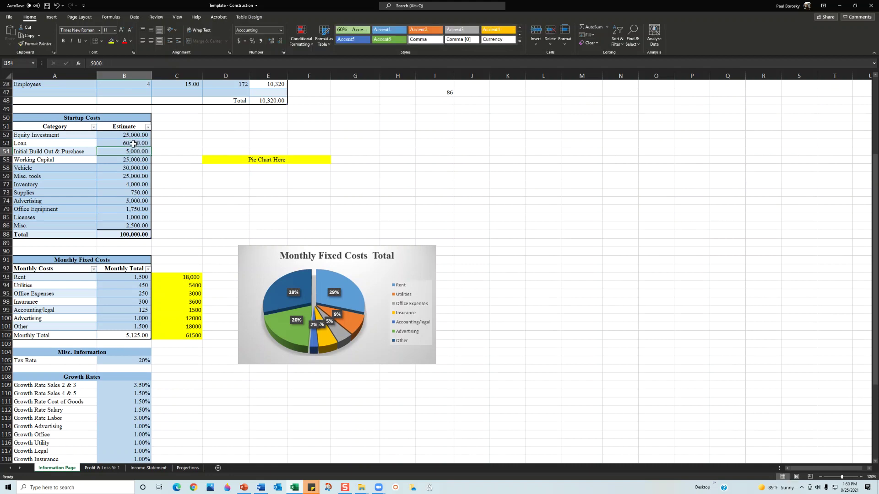
scroll(128, 228, down, 5)
click(125, 368)
Set the loan's interest rate to 5% and its term to 30 years under Loan Information
click(126, 372)
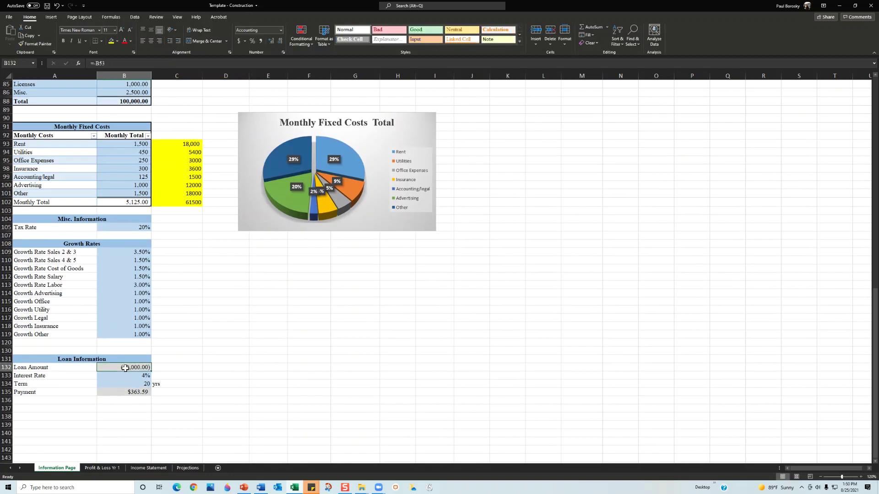
text(5)
key(Return)
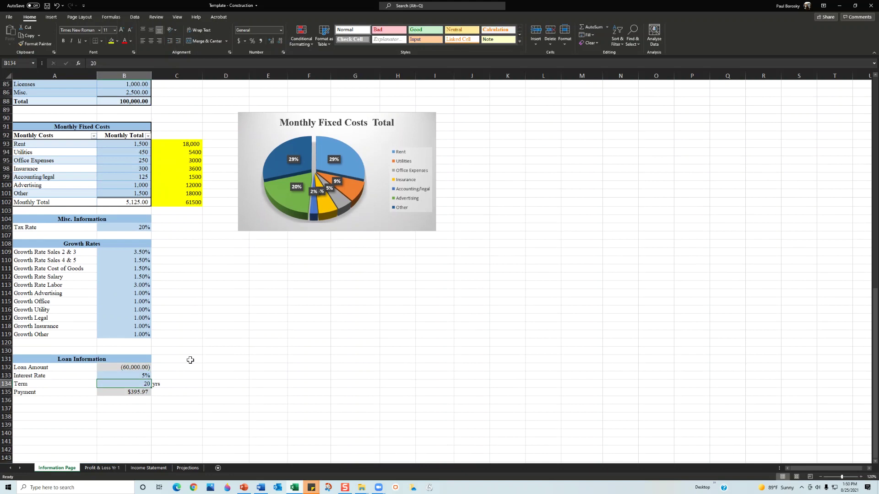
text(30)
key(Return)
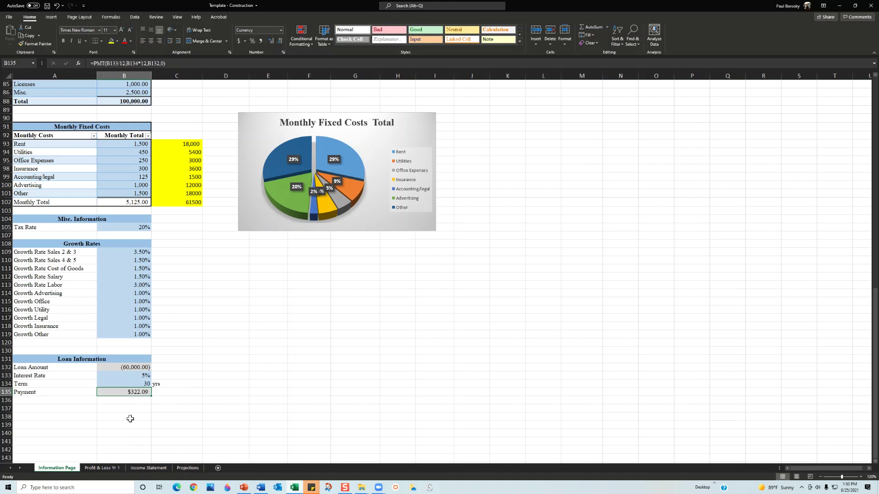
Review the Startup Costs entries for Vehicle, Loan, Initial Build Out & Purchase, Working Capital, Misc. tools and Inventory
scroll(133, 368, up, 4)
click(88, 142)
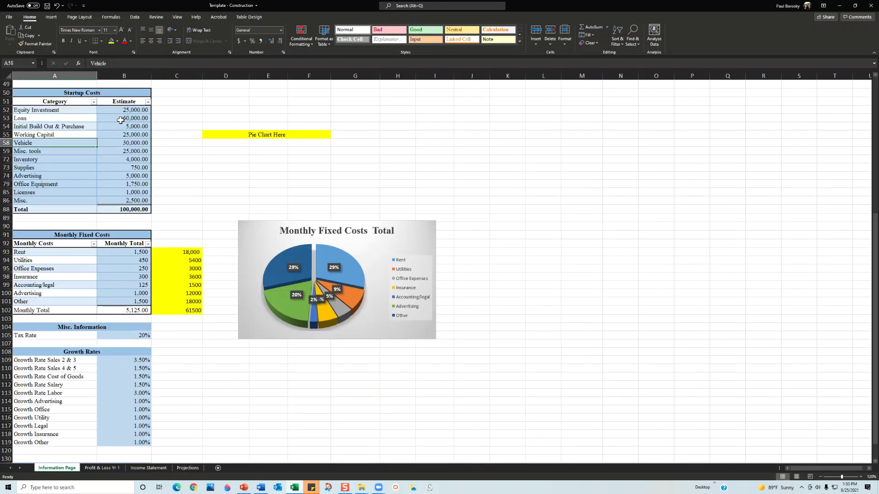
click(120, 119)
click(124, 126)
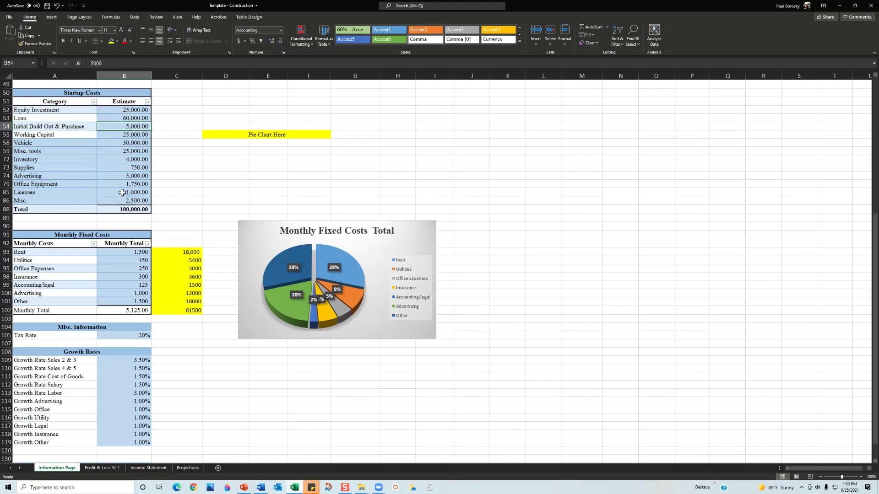
click(125, 136)
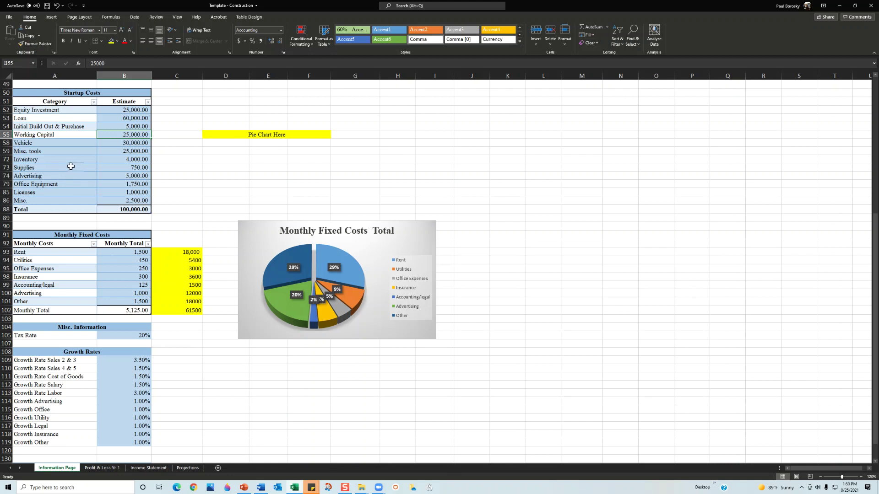
click(41, 152)
click(121, 149)
click(133, 159)
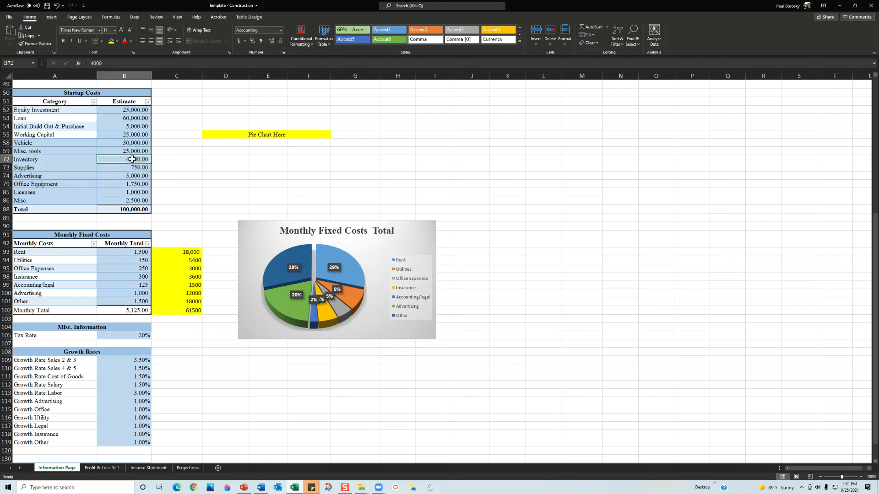
Try monthly Rent values of 2,500 and 0 under Monthly Fixed Costs to test the linked pie chart
scroll(95, 235, down, 3)
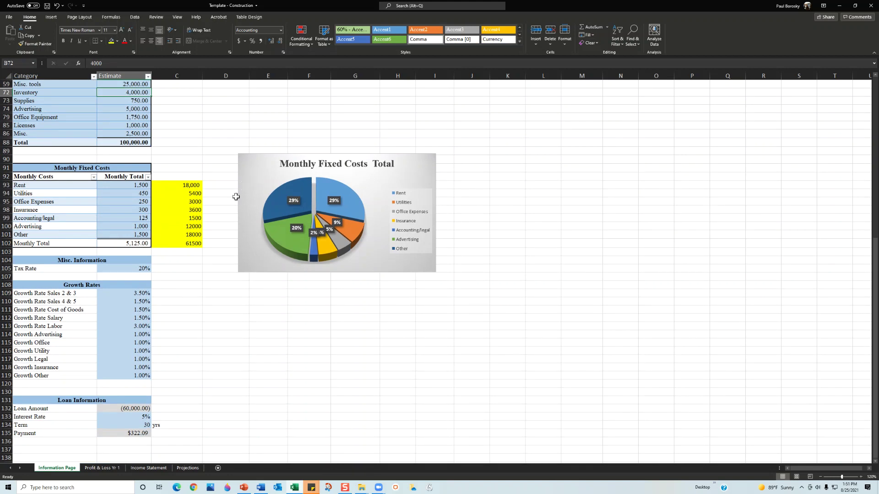
click(102, 187)
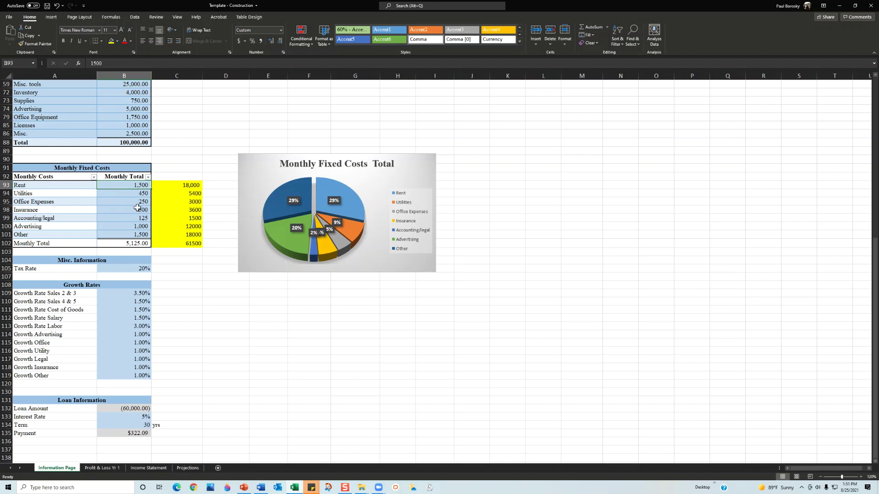
text(2500)
key(Return)
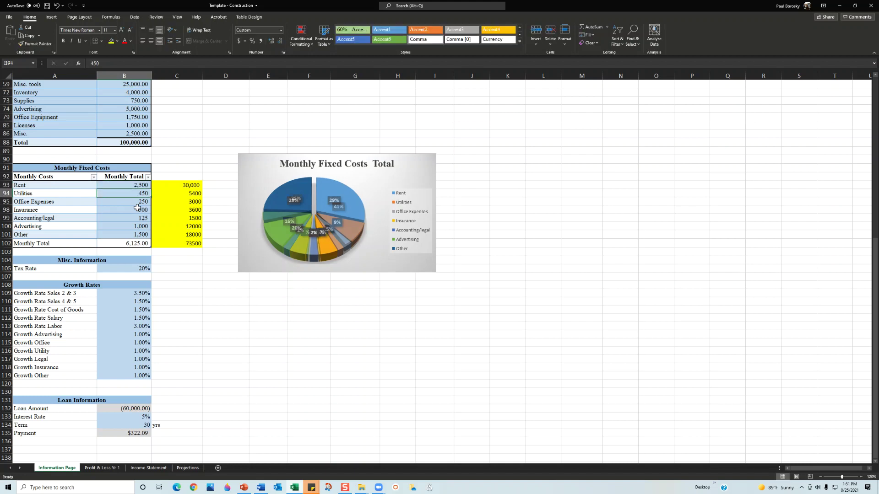
key(Up)
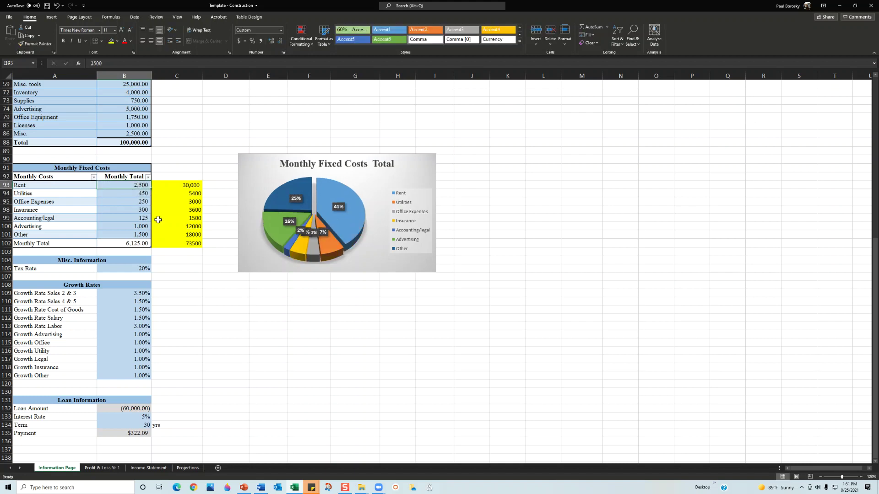
text(0)
key(Return)
Set the monthly Rent under Monthly Fixed Costs to 1,500
click(133, 187)
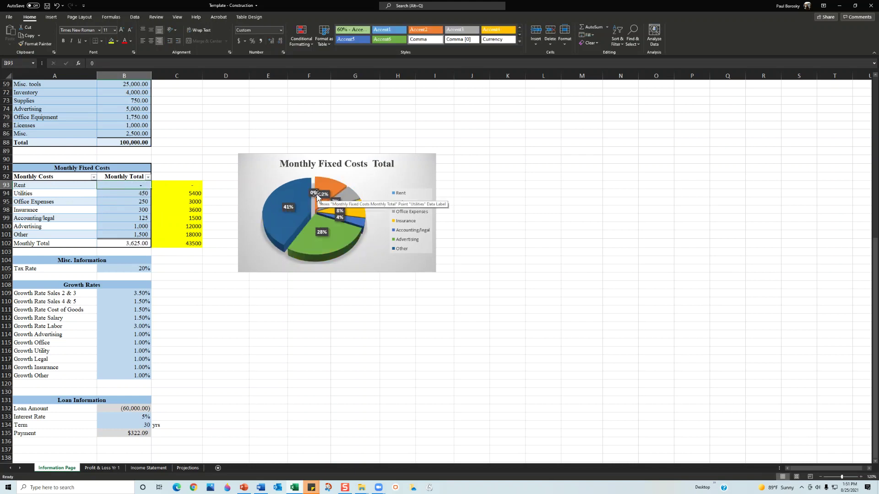
text(15000)
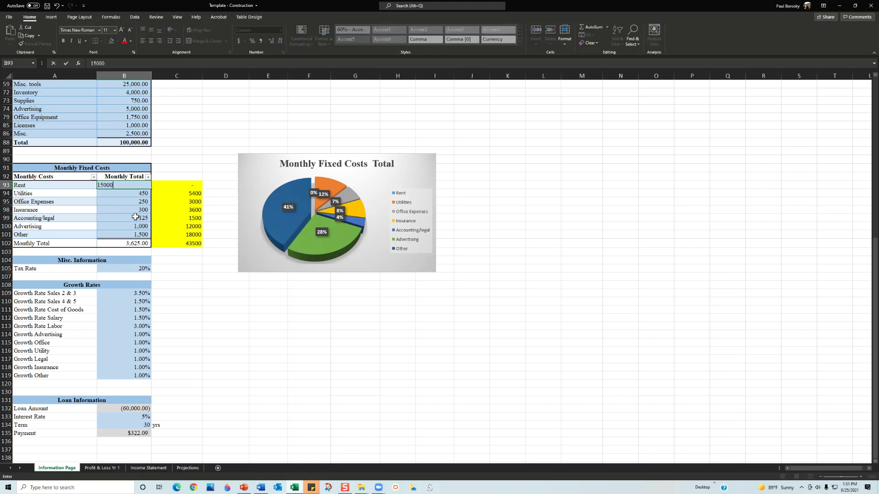
key(Return)
key(Up)
text(1,500)
key(Return)
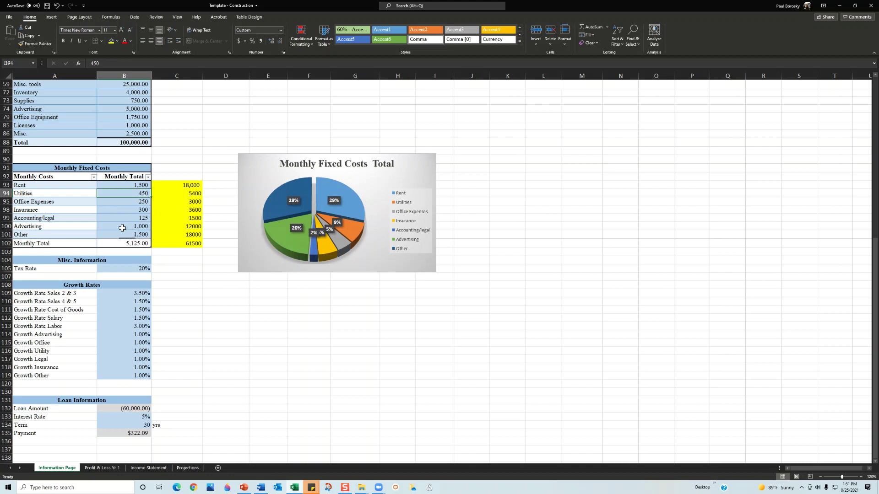
Set the monthly fixed costs for Utilities to 600, Office Expenses to 300 and Insurance to 250
text(600)
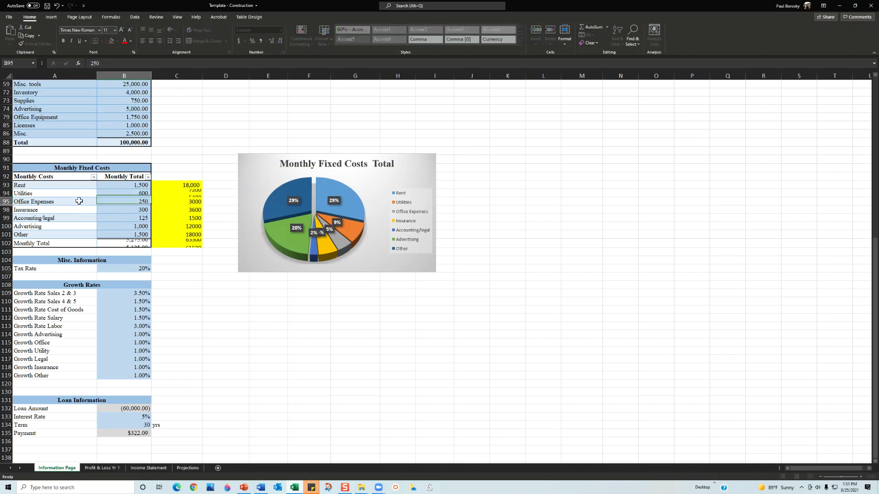
key(Return)
text(300)
key(Return)
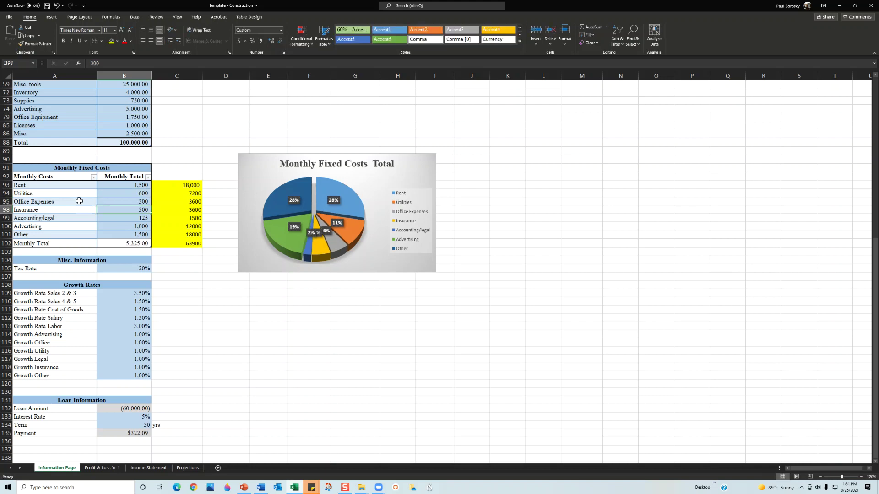
text(250)
key(Return)
Set the monthly fixed costs for Accounting/legal to 100, Advertising to 1,500 and Other to 2,000
text(100)
key(Return)
text(1)
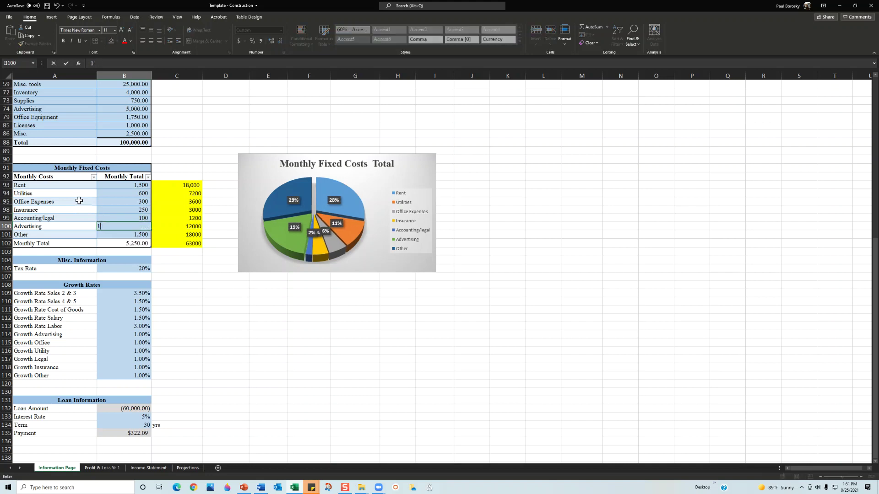
text(500)
key(Return)
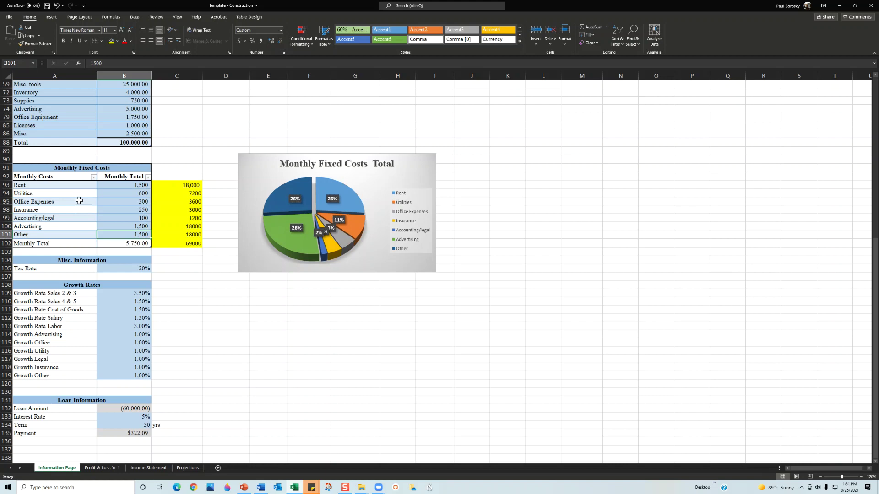
text(2,)
text(000)
key(Return)
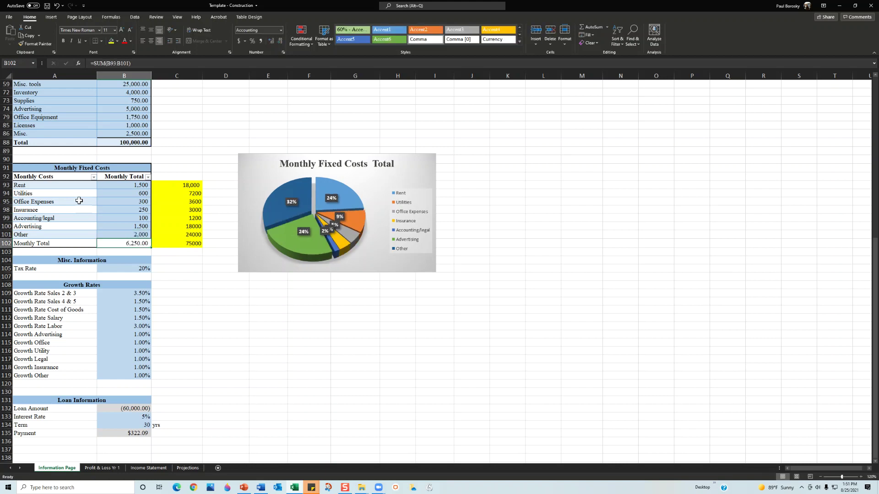
Enter the scratch amounts 700, 800 and 300 in cells I110 to I112 below the pie chart
click(126, 234)
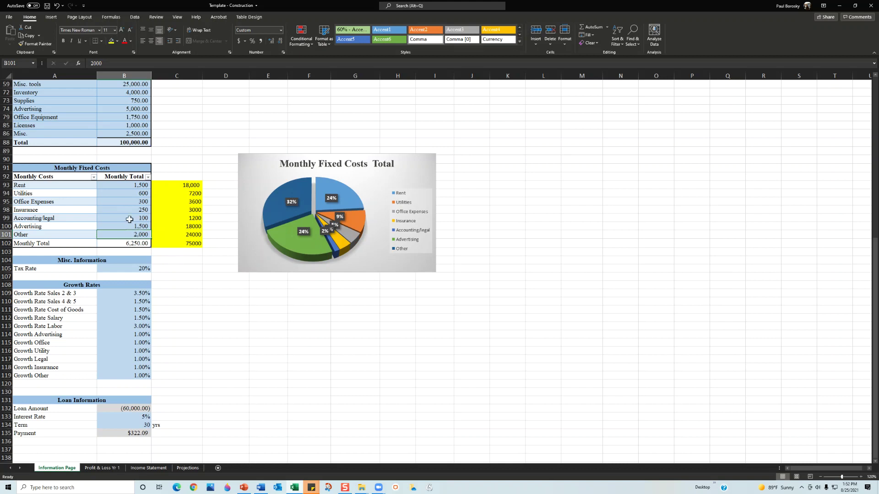
click(435, 301)
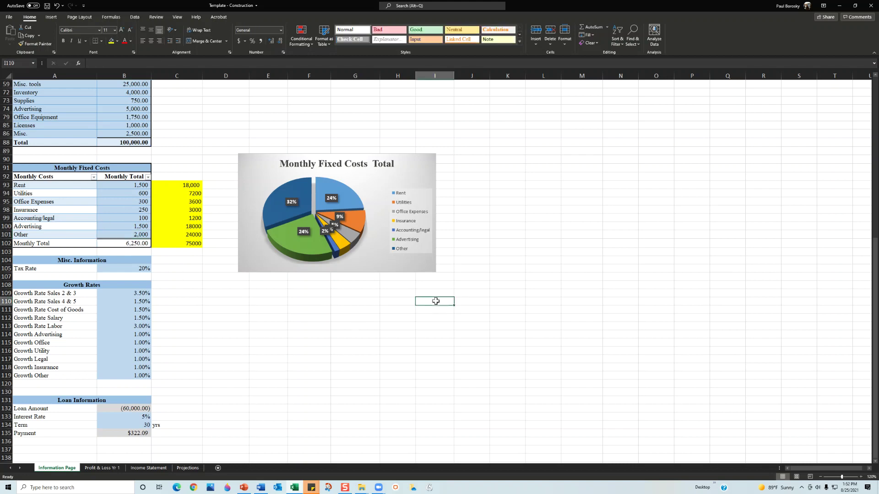
text(asdf)
key(BackSpace)
key(BackSpace)
key(BackSpace)
key(BackSpace)
text(700)
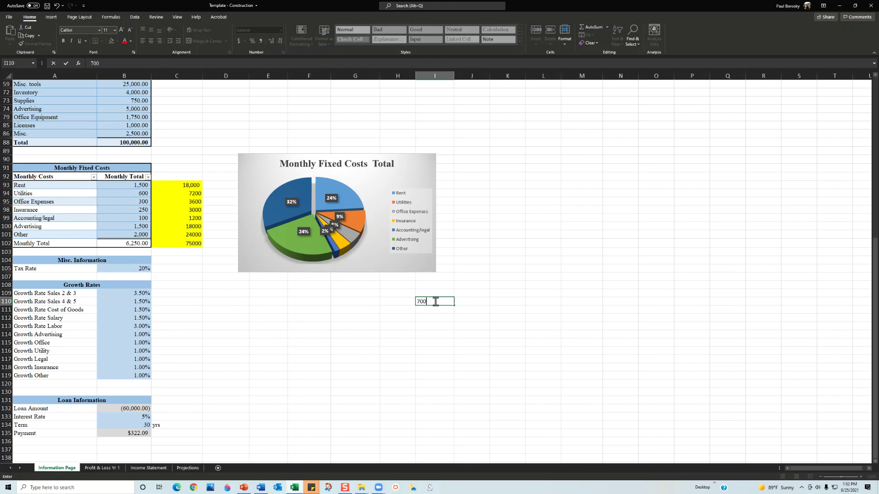
key(Return)
text(800)
key(Return)
text(300)
key(Return)
key(Return)
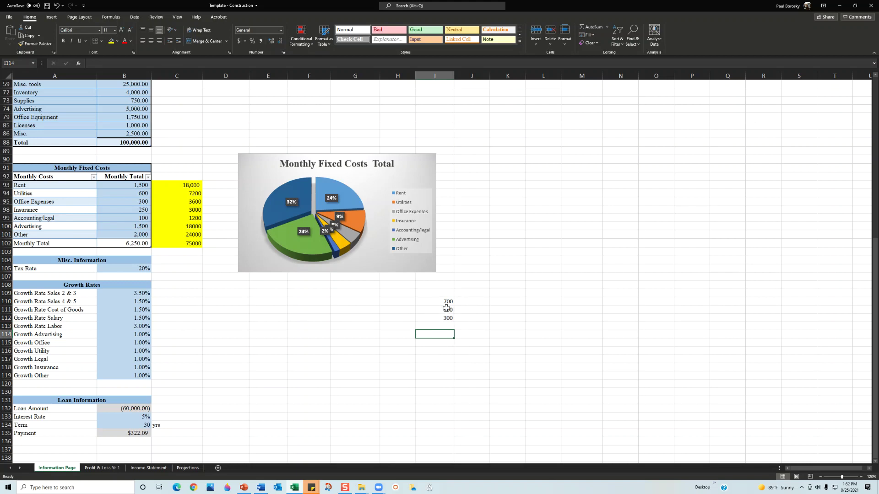
Set the Other monthly fixed cost to 1,800, the sum of the scratch amounts
click(141, 228)
key(Down)
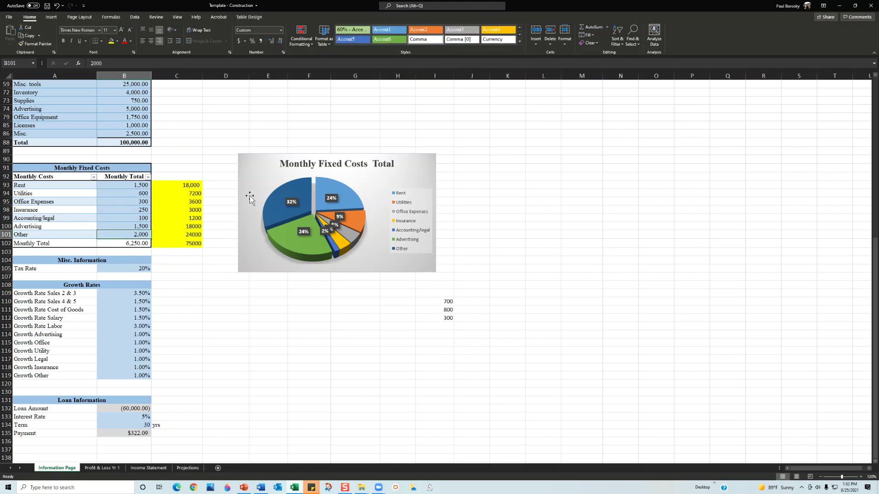
text(1,800)
key(Return)
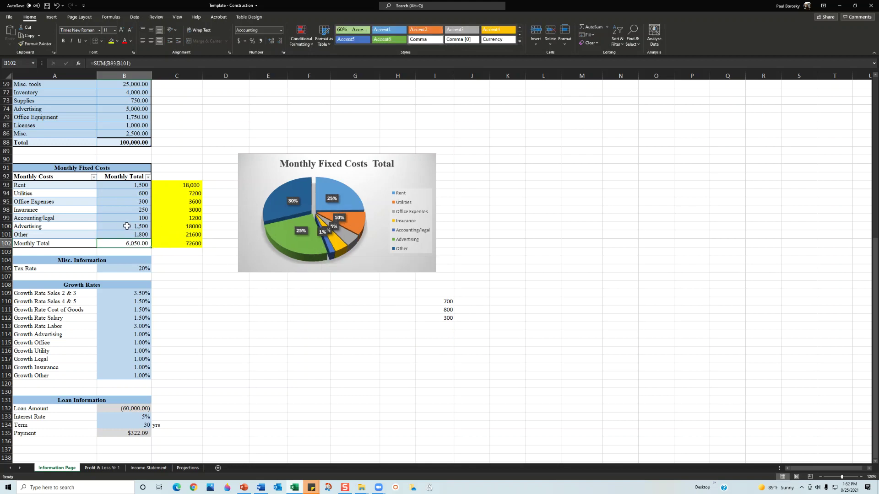
Try a Tax Rate of 15% under Misc. Information and set it back to 20%
click(133, 269)
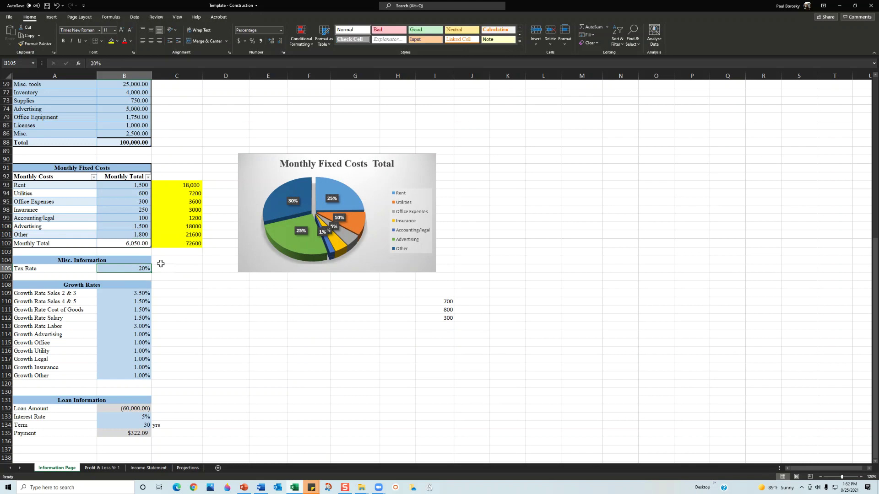
text(15)
key(Return)
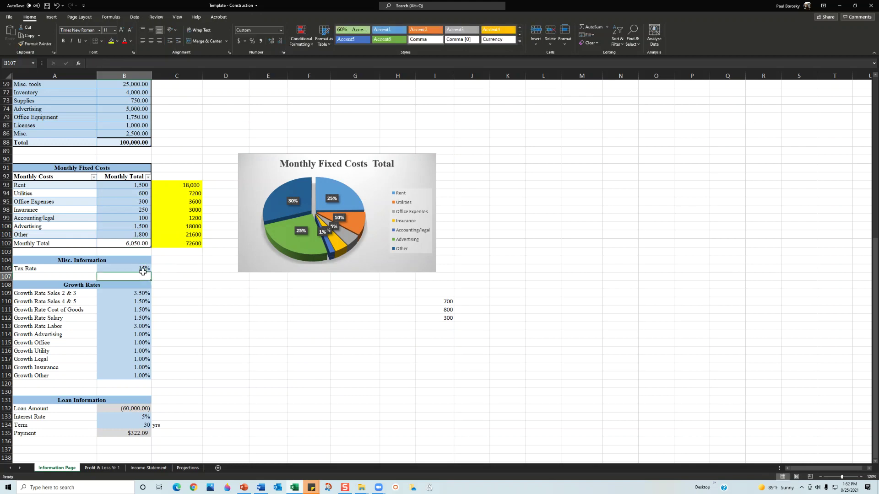
click(143, 270)
text(20)
key(Return)
Set the Loan estimate in Startup Costs to 75,000
scroll(172, 393, down, 1)
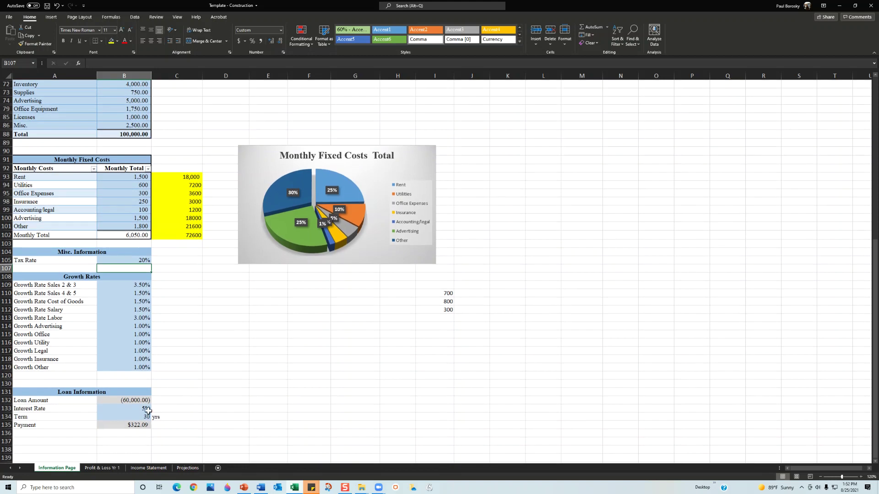
scroll(139, 217, up, 3)
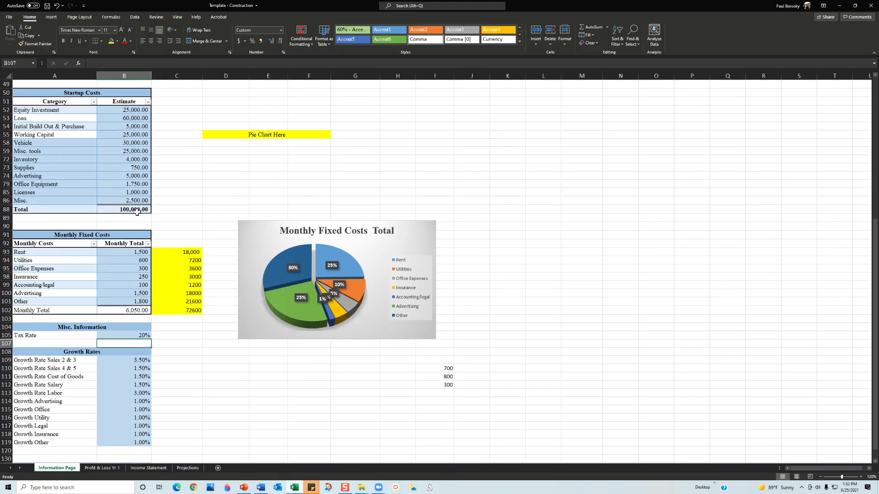
scroll(146, 188, down, 4)
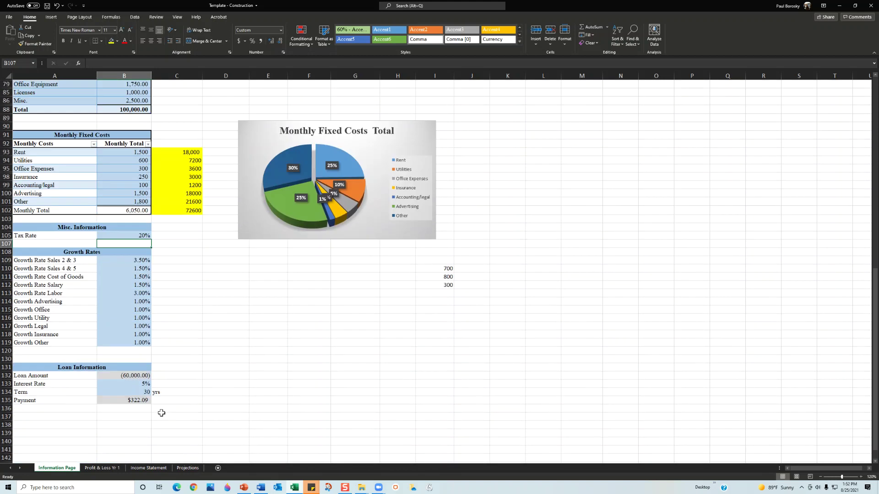
click(138, 375)
scroll(146, 258, up, 8)
click(139, 226)
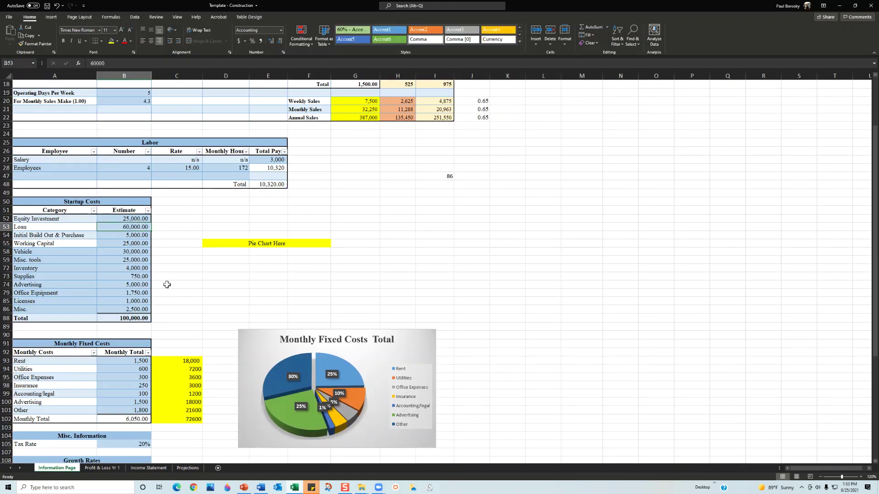
text(750)
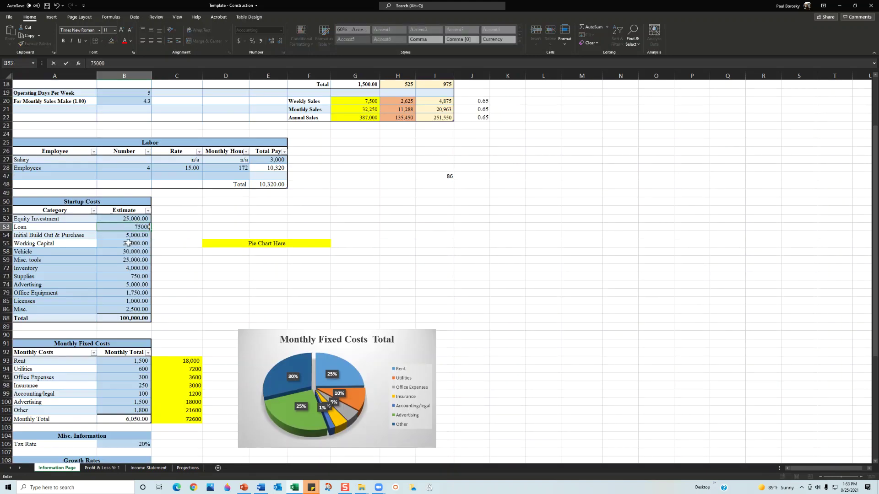
text(00)
key(Return)
Check the linked Loan Amount, Interest Rate, Term and Payment under Loan Information
click(129, 226)
scroll(129, 267, down, 1)
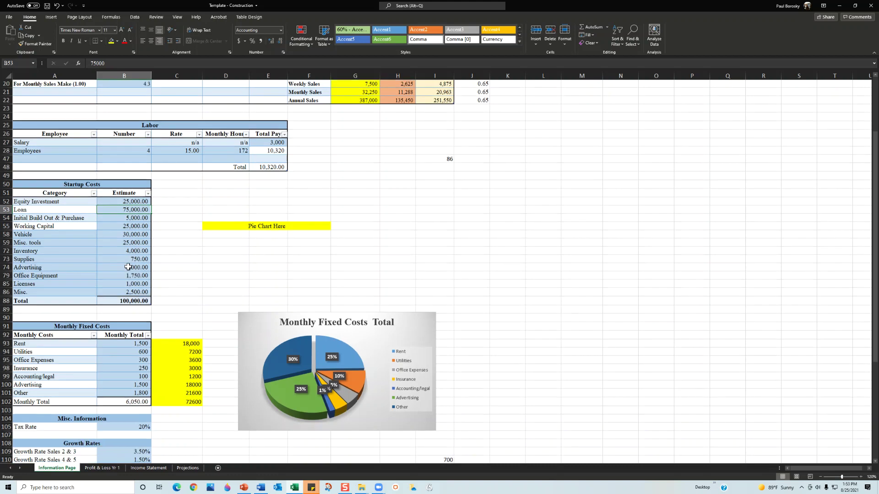
scroll(128, 267, down, 8)
click(138, 384)
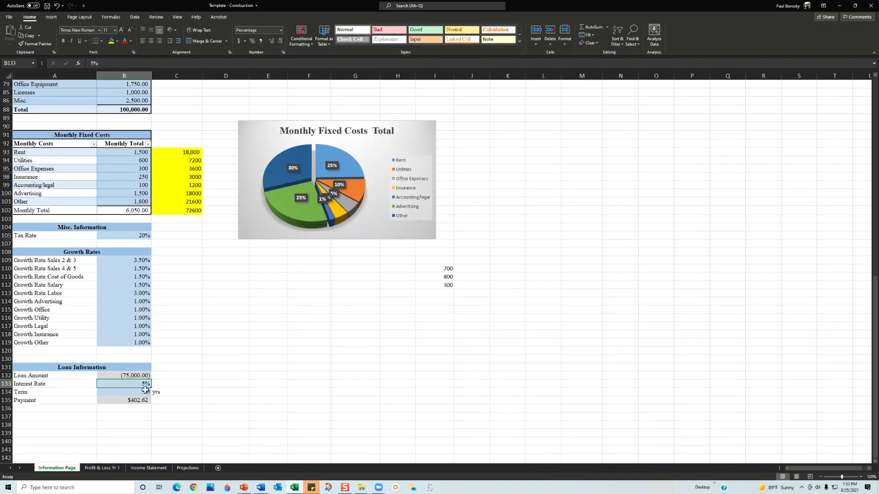
click(131, 394)
click(128, 401)
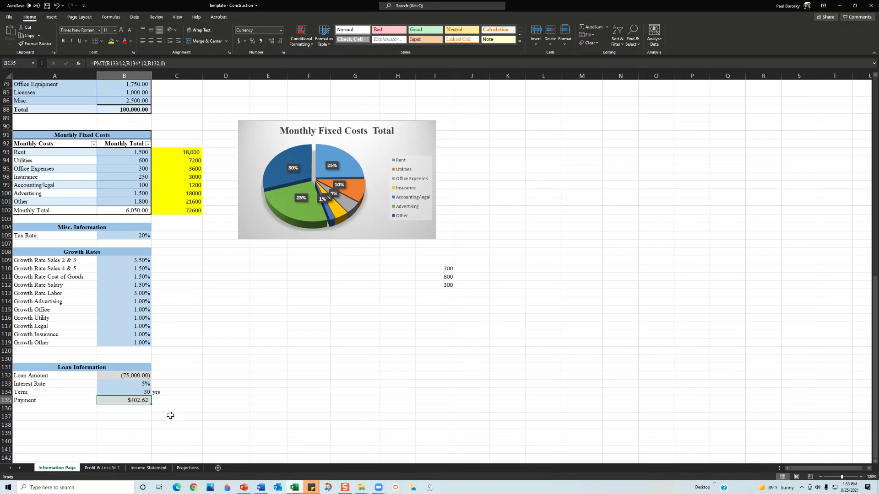
Open the Profit & Loss Yr 1 sheet and set the Month 1 Sales Growth to 1% in the common-size statement
scroll(171, 415, up, 10)
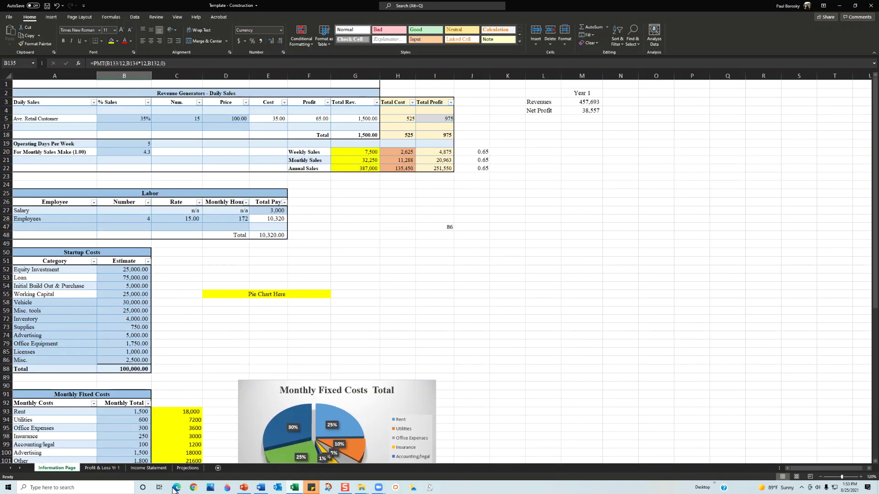
click(102, 468)
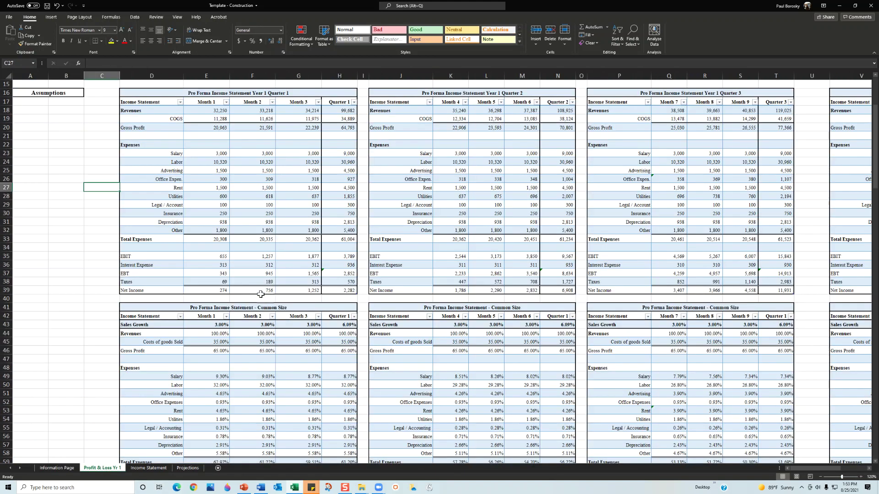
click(230, 325)
click(213, 327)
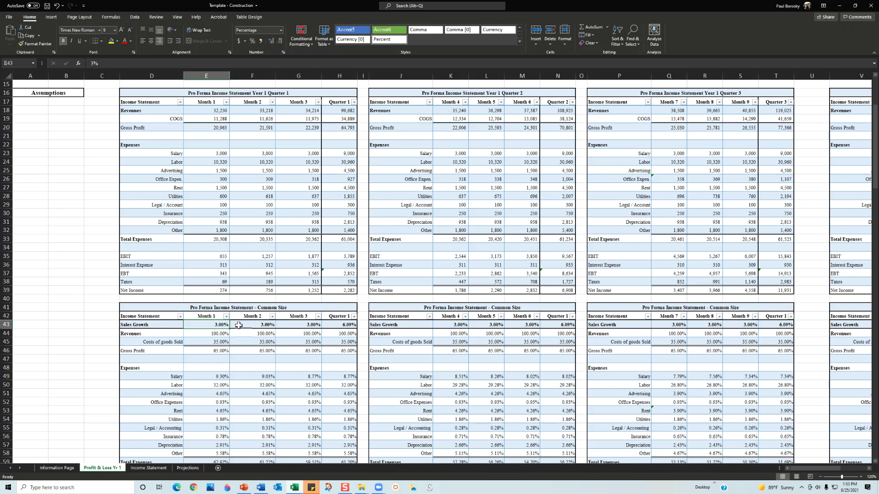
text(1)
key(Tab)
click(154, 326)
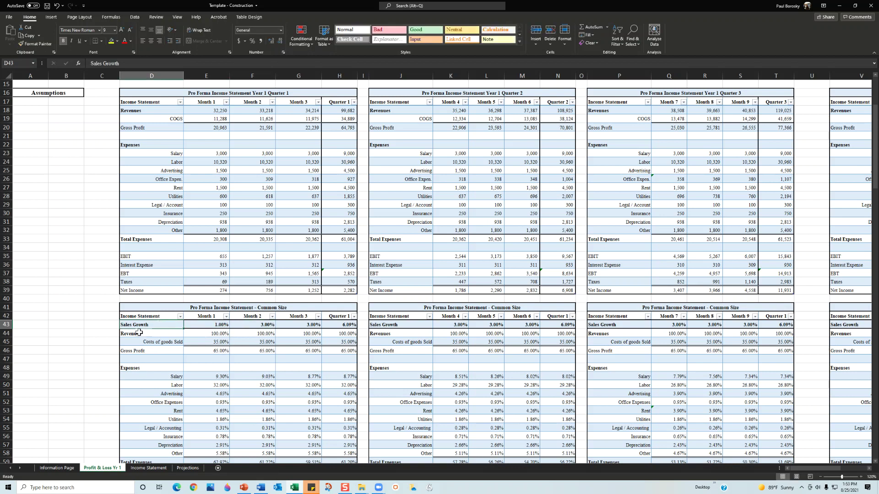
Set the Sales Growth for Month 2 and Month 3 to 1%
click(245, 326)
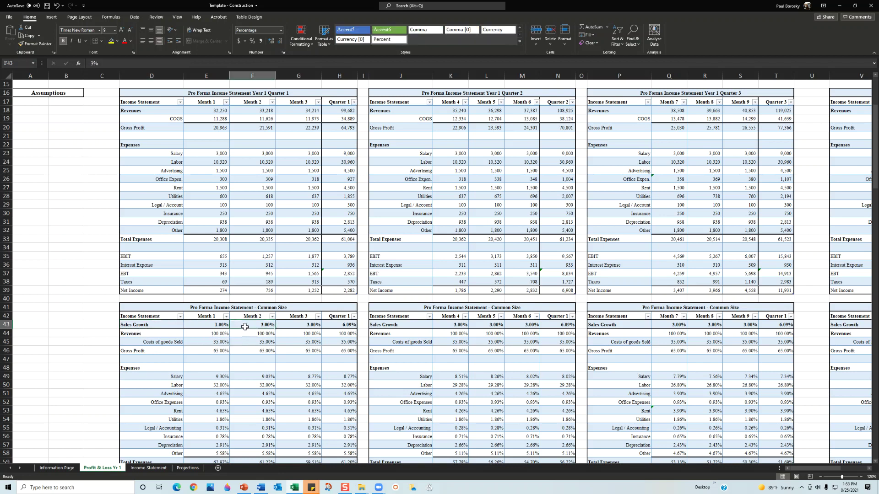
text(1)
key(Tab)
text(1)
key(Tab)
Set the Sales Growth for Months 4, 5 and 6 to 1% each
click(465, 326)
text(1)
key(Tab)
text(1)
key(Tab)
text(1)
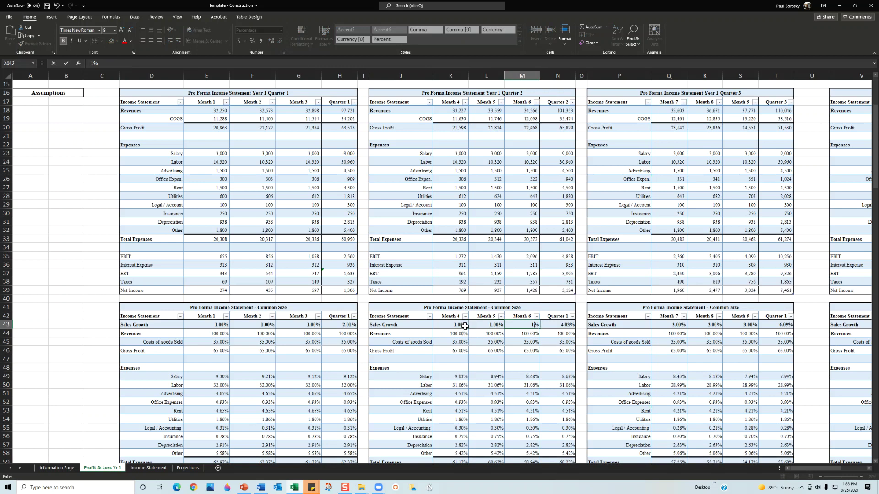
Set the Sales Growth for Month 7 to -5%
click(677, 326)
text(-5)
key(Return)
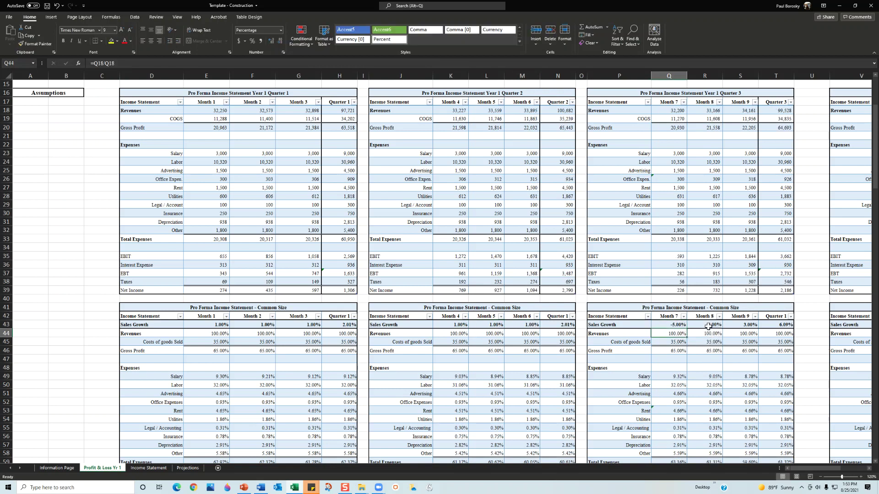
Set the Sales Growth for Month 8 to -5% in the common-size statement
click(709, 326)
text(-5)
key(Return)
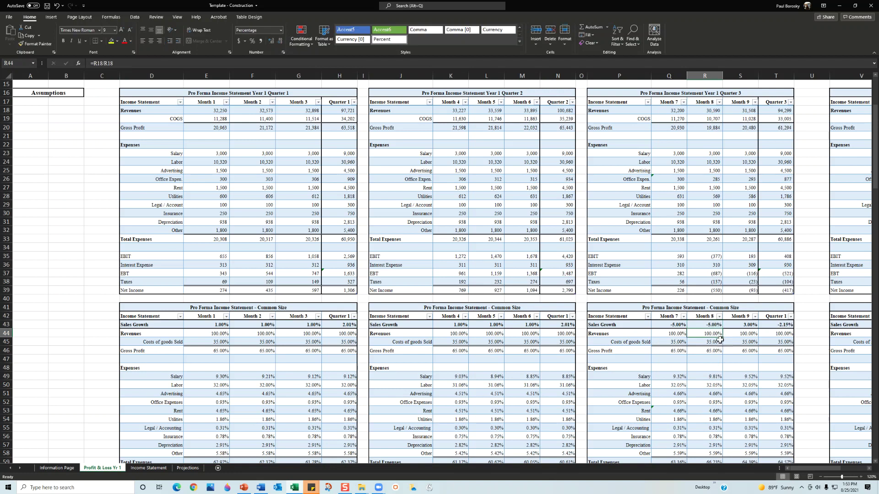
Review the Sales Growth entries for Months 9 through 12 in the common-size statements
click(739, 322)
key(Right)
key(Right)
key(Right)
key(Right)
key(Right)
key(Right)
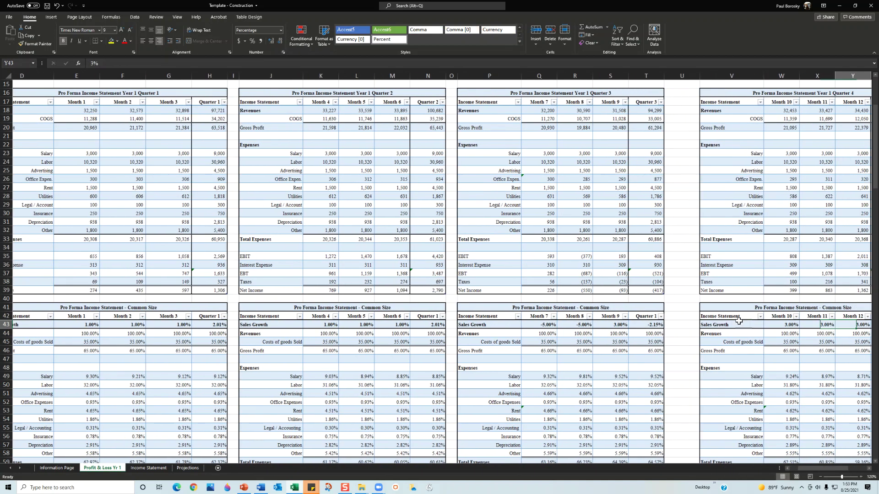
key(Left)
key(Left)
click(774, 324)
click(812, 326)
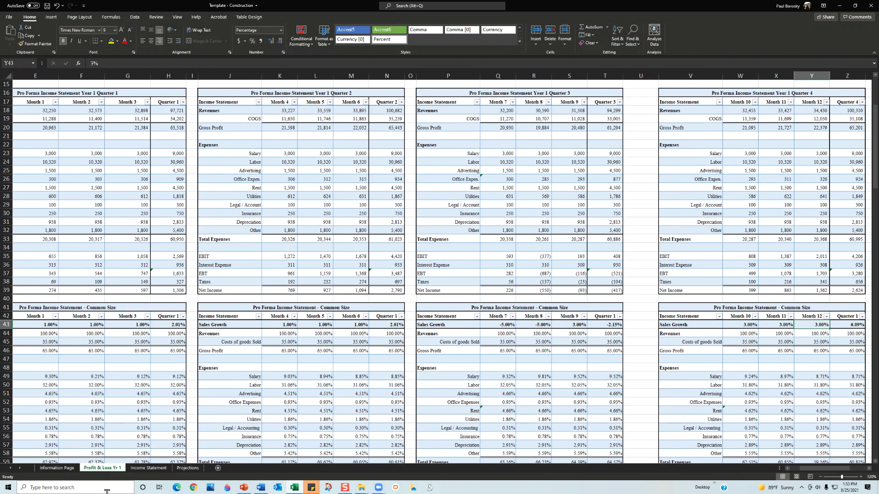
Check the yearly figures on the Income Statement sheet and the charts on the Projections sheet
click(147, 468)
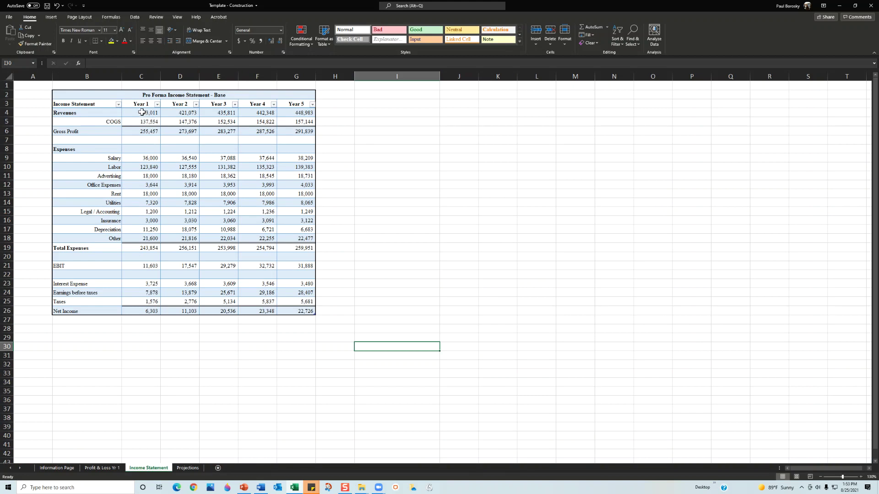
click(187, 468)
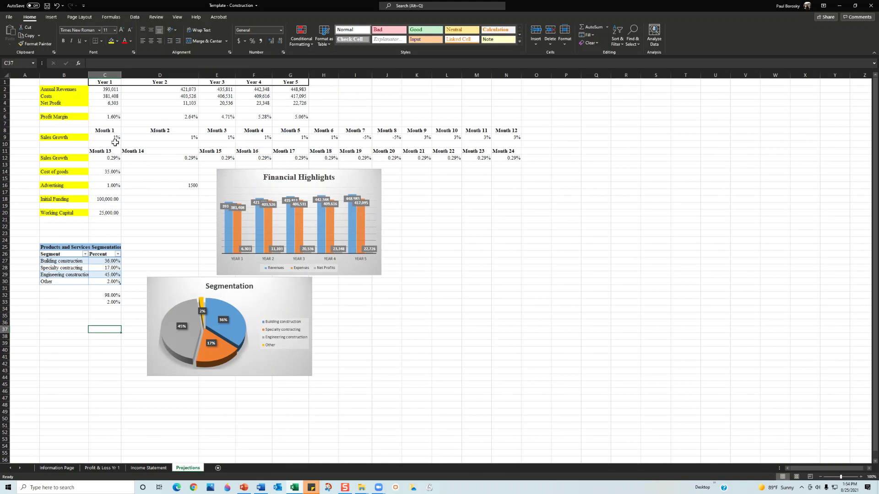
Set the daily number of average retail customers to 30 in the Revenue Generators table of the Information Page
click(63, 468)
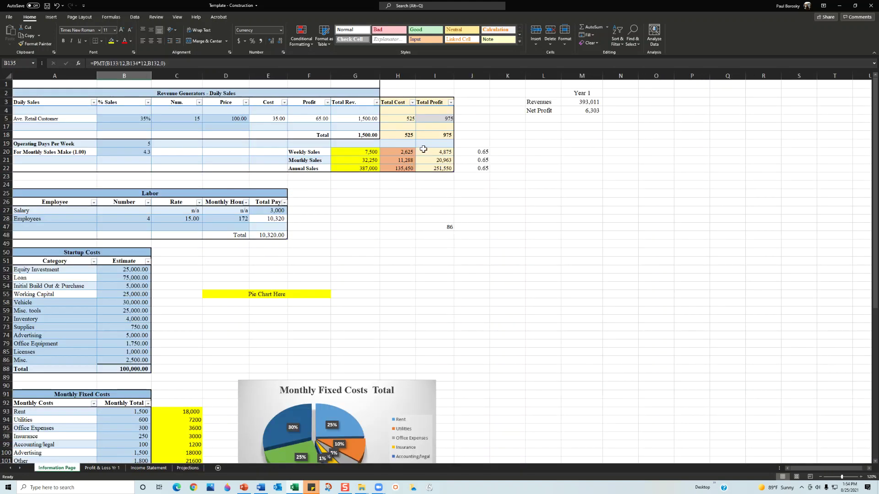
click(196, 117)
text(30)
key(Return)
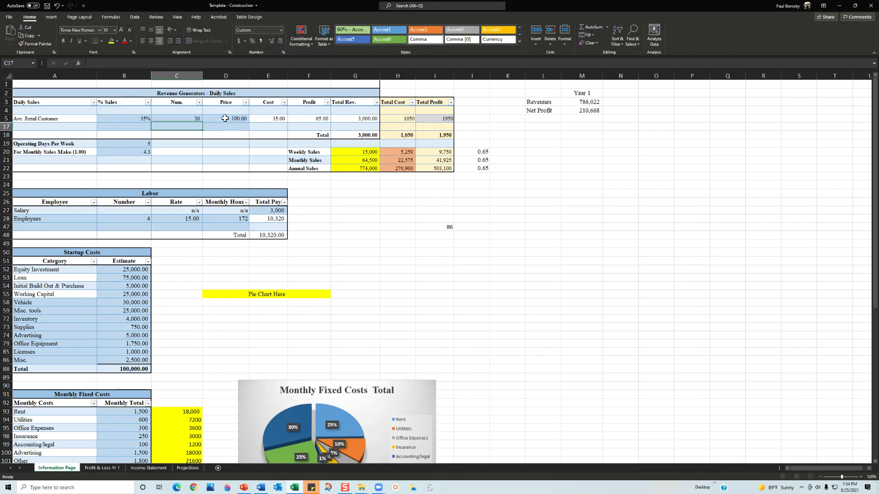
Examine the five-year revenues, costs, profit margins and the Financial Highlights chart on the Projections sheet
click(184, 468)
click(506, 263)
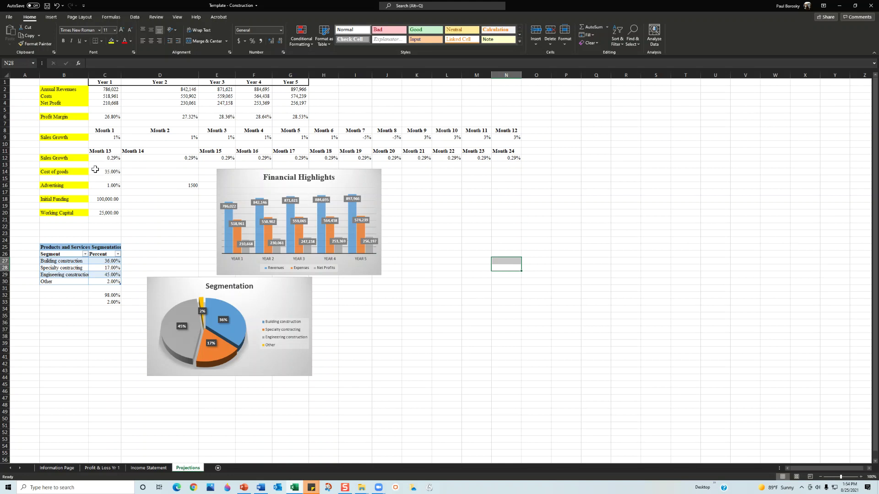
click(366, 188)
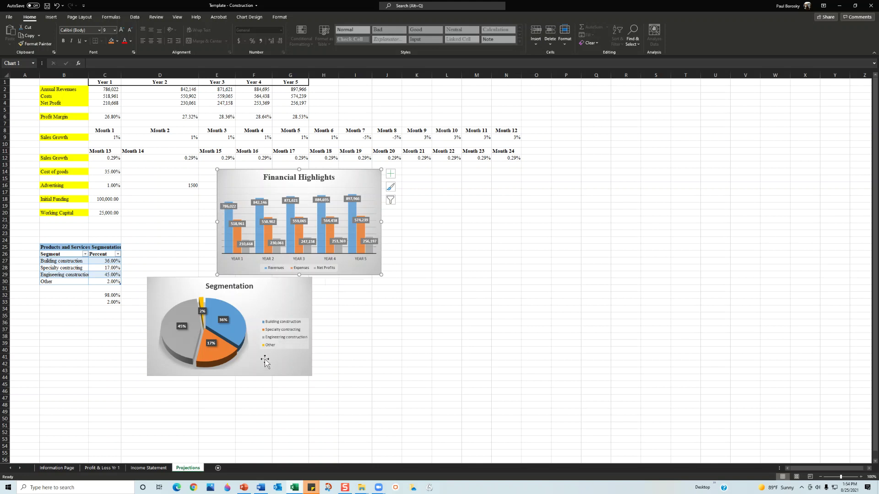
click(592, 267)
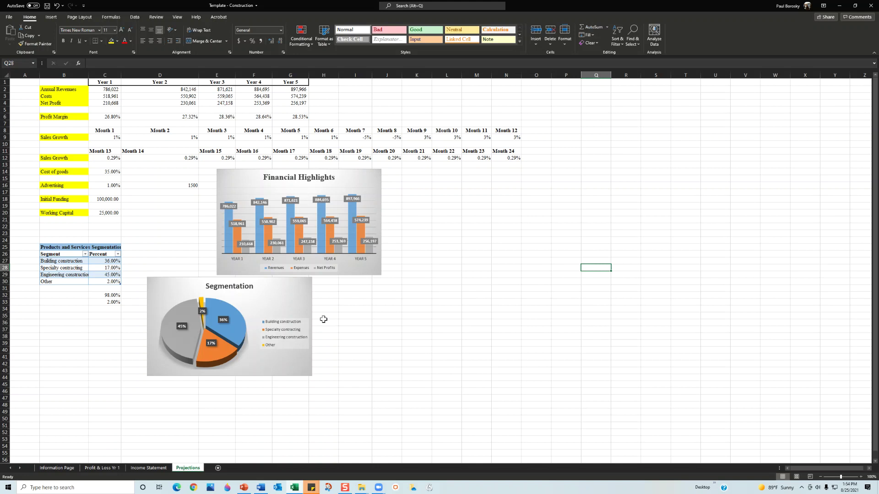
Examine the five-year pro forma table on the Income Statement sheet
click(137, 468)
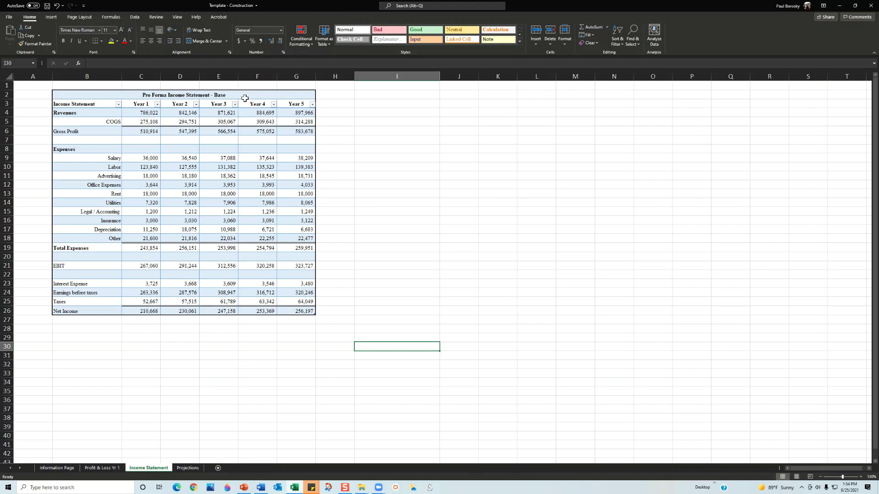
drag(244, 95, 303, 307)
click(459, 193)
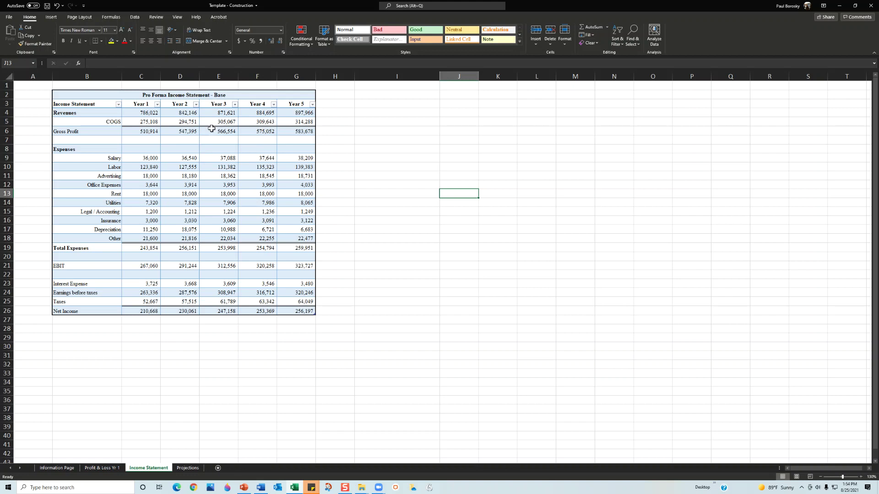
Copy the whole Pro Forma Income Statement Year 1 Quarter 1 table from the Profit & Loss Yr 1 sheet
click(112, 469)
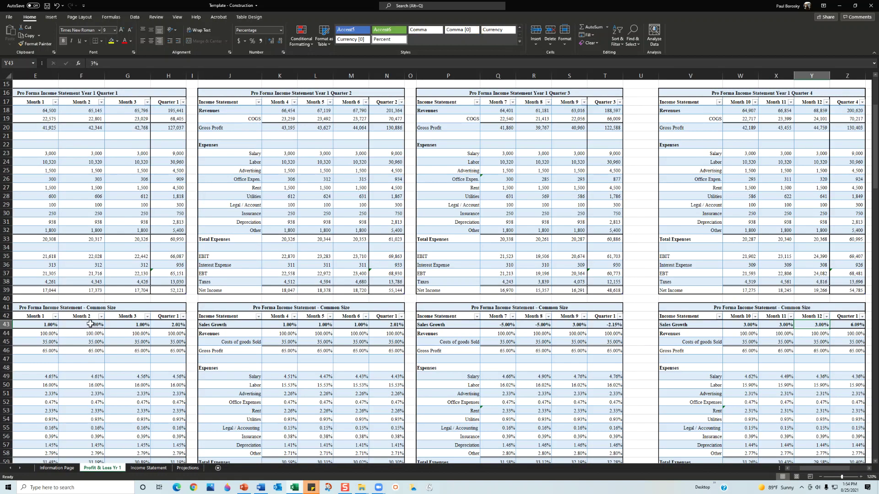
drag(792, 469, 786, 469)
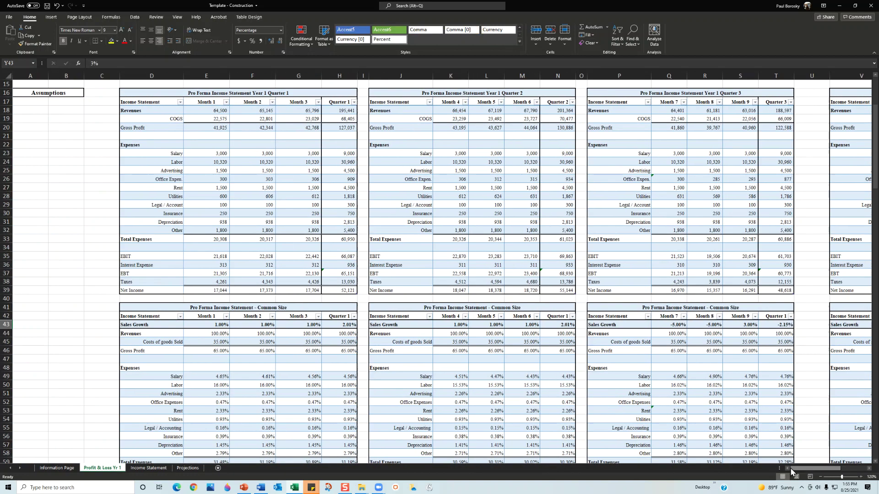
drag(210, 94, 202, 291)
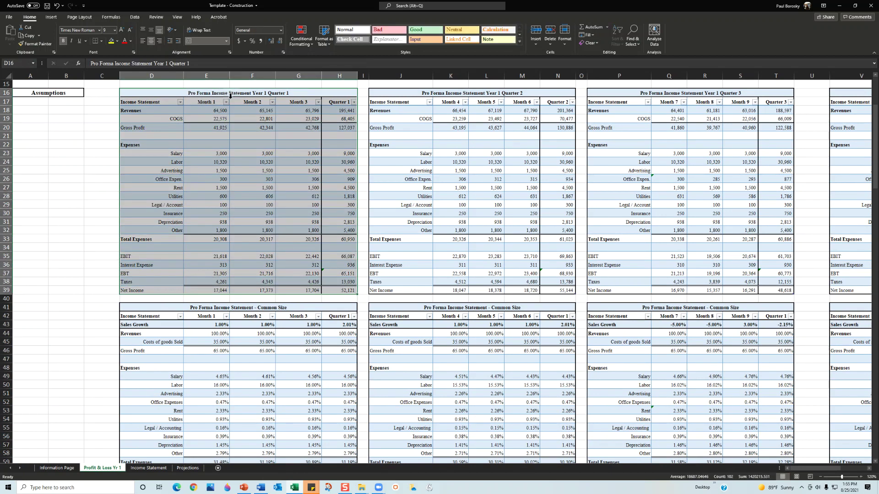
drag(298, 104, 260, 291)
key(ctrl+c)
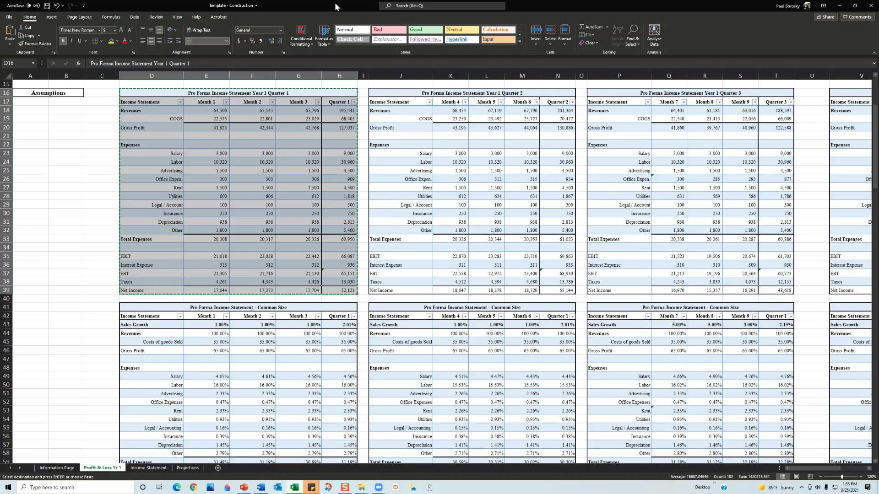
Switch to the Word business plan and replace the Quarter 1 table under Profit and Loss Year 1 with the copied one
key(super+Down)
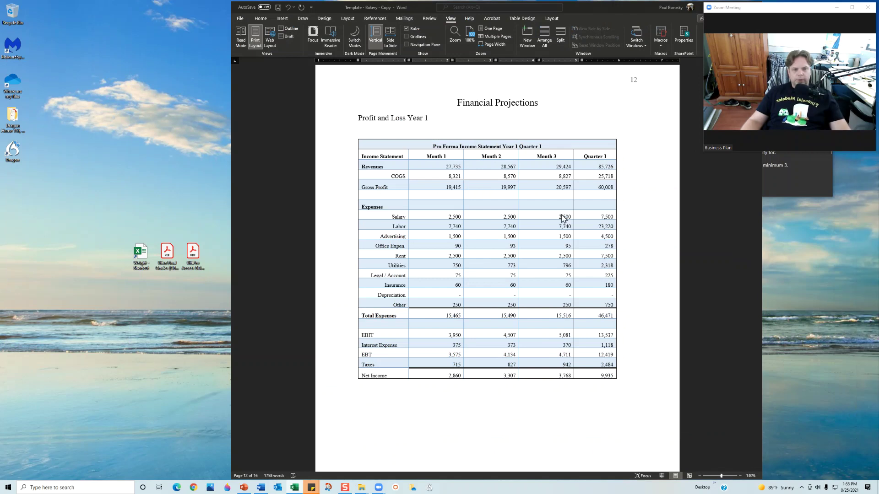
click(490, 124)
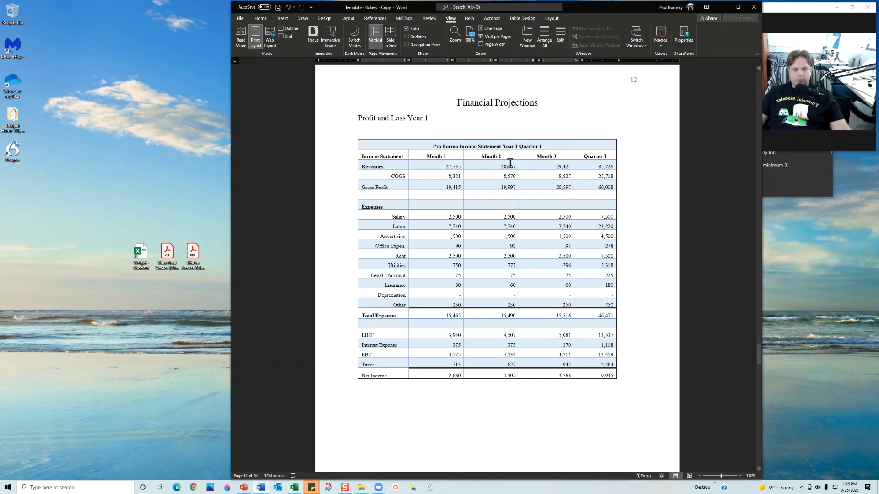
click(623, 354)
drag(630, 370, 409, 147)
key(BackSpace)
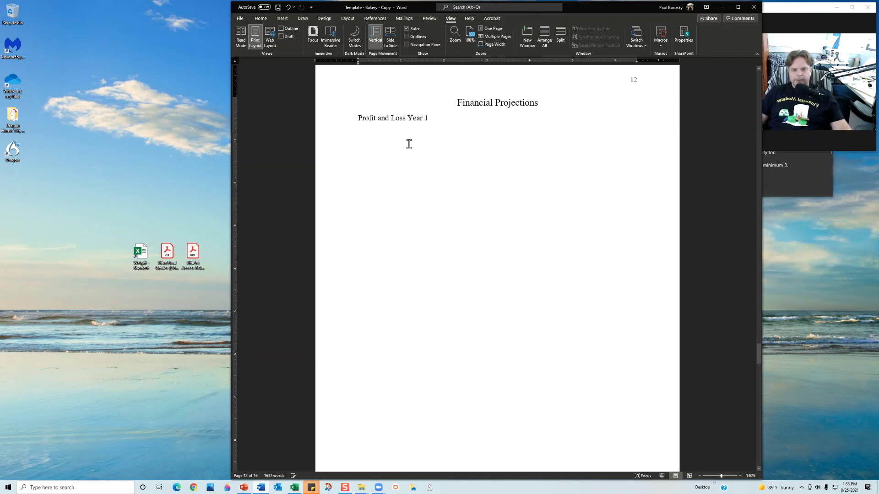
key(ctrl+z)
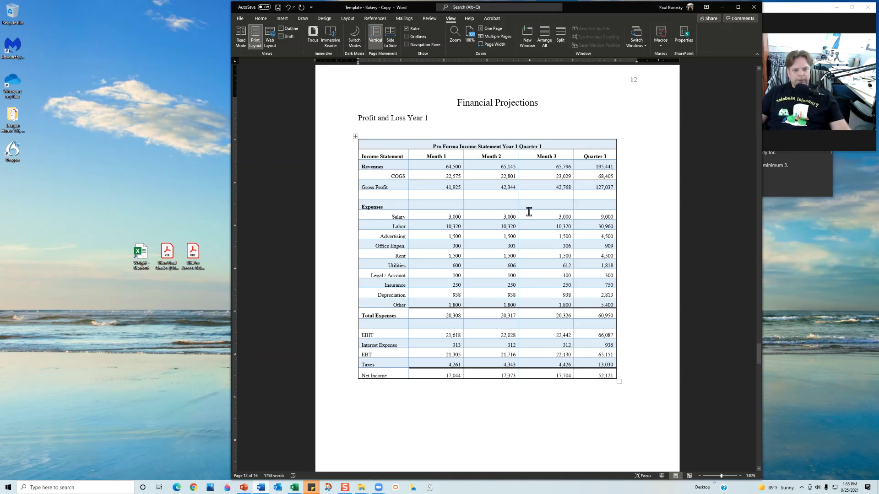
Bring the Excel workbook beside the Word document and compare both Quarter 1 tables
drag(585, 7, 425, 9)
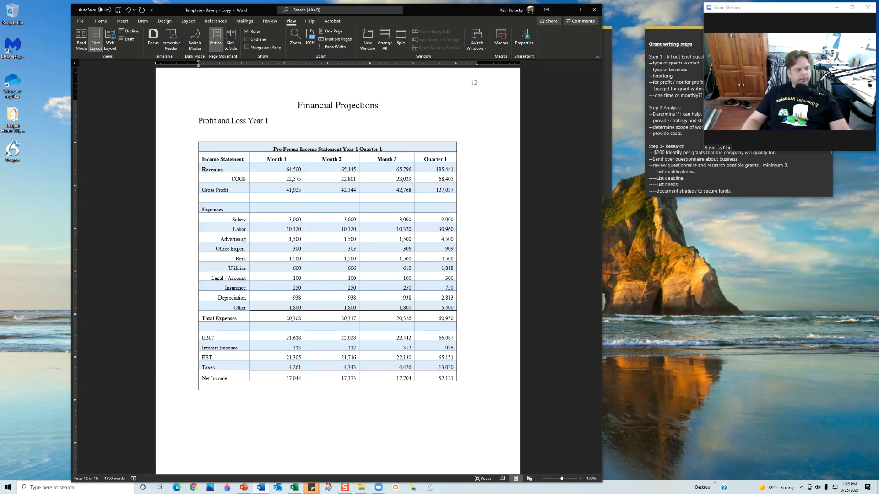
key(alt+Tab)
drag(778, 79, 663, 86)
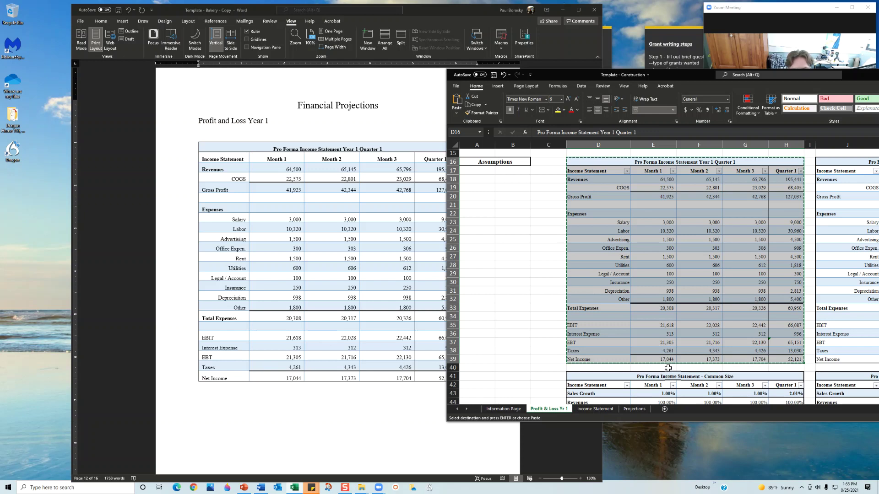
key(super+Down)
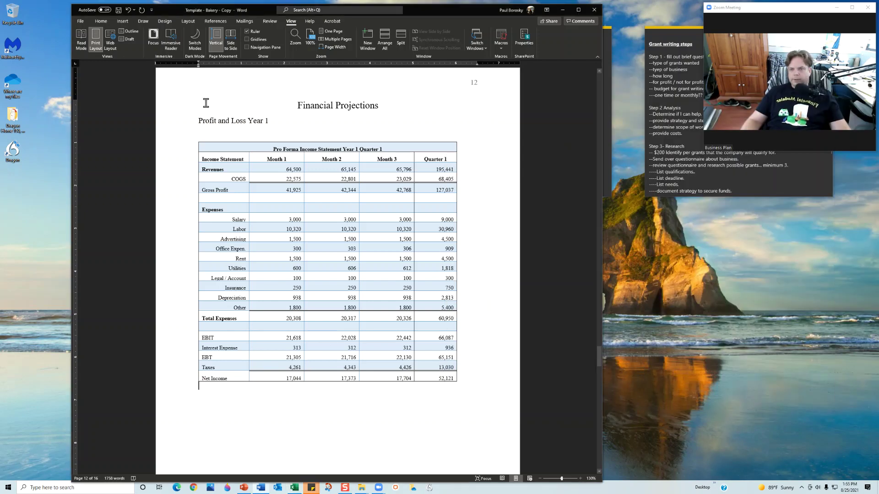
Undo and redo the Quarter 1 table replacement in Word, and undo the duplicate table
click(128, 10)
key(ctrl+y)
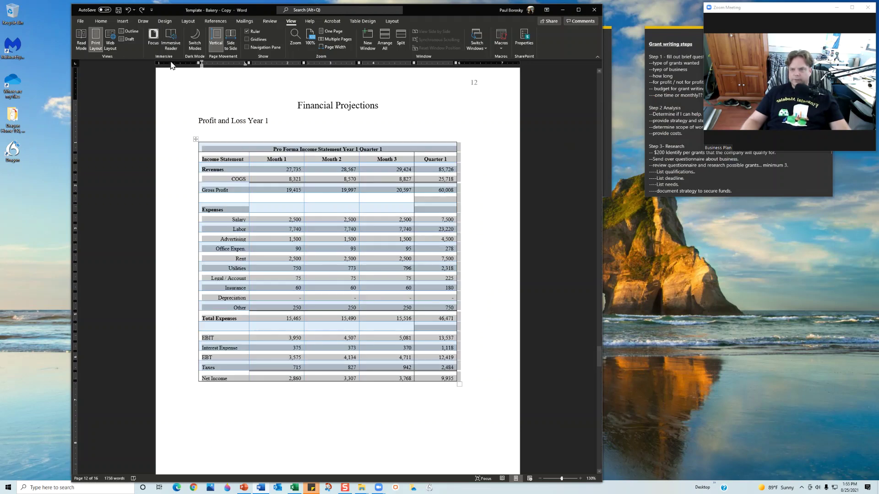
click(141, 10)
scroll(281, 321, up, 5)
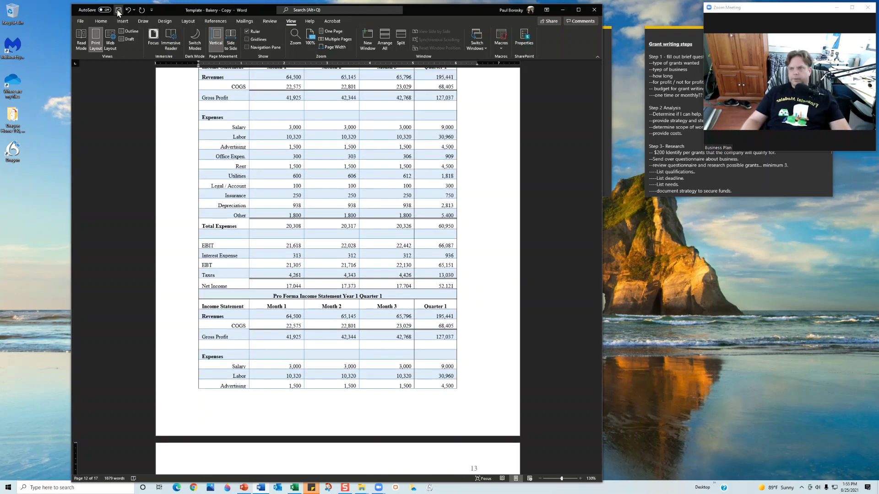
click(128, 10)
scroll(371, 290, up, 4)
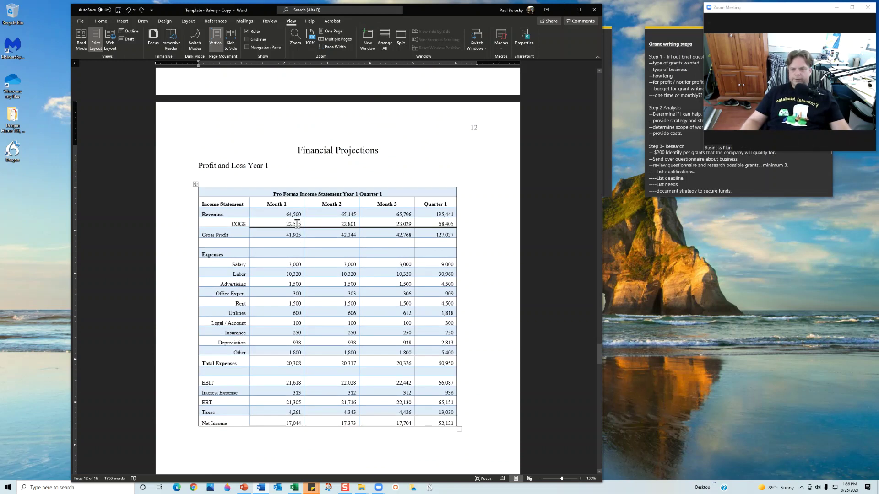
Arrange the Word document and the Excel workbook side by side, each filling half of the screen
key(alt+Tab)
drag(653, 101, 878, 8)
key(alt+Tab)
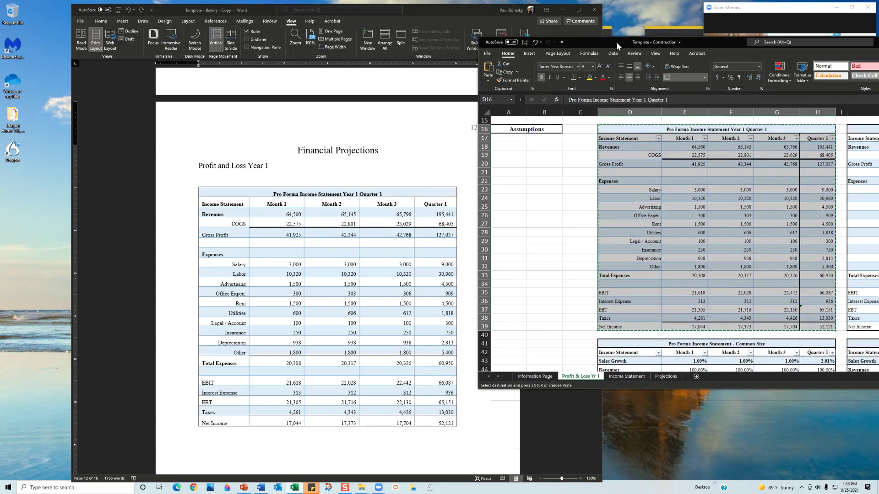
drag(423, 8, 4, 43)
click(550, 87)
Delete the old income statement table under Profit and Loss Quarter 2 in the Word document
scroll(191, 182, down, 15)
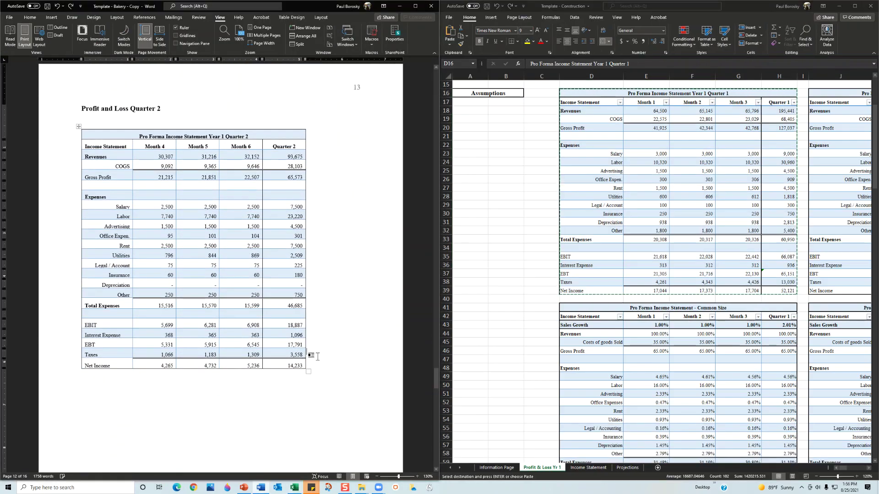
drag(300, 367, 98, 128)
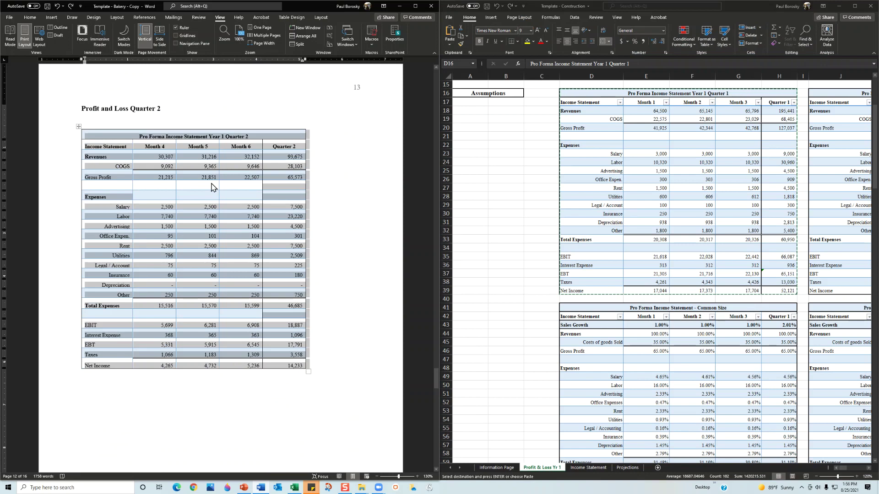
key(BackSpace)
Copy the Year 1 Quarter 2 income statement from Excel and paste it under Profit and Loss Quarter 2 in Word
click(558, 202)
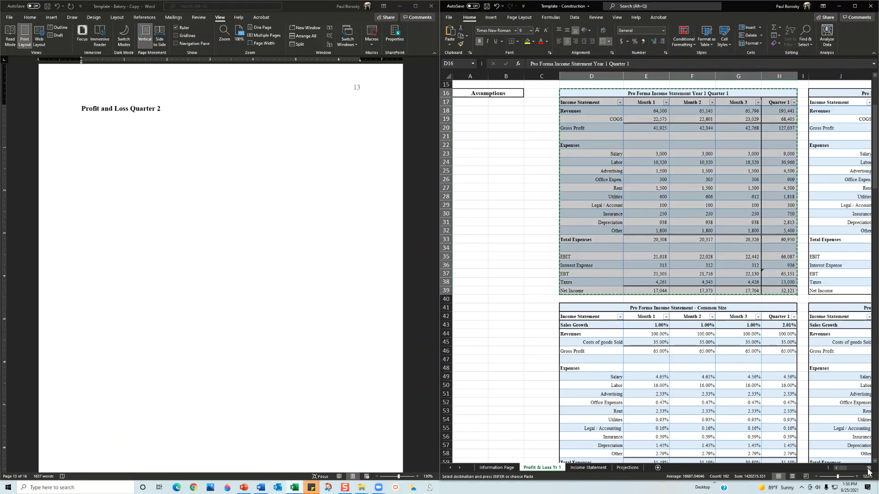
scroll(867, 469, right, 4)
mouse_move(650, 93)
mouse_down()
mouse_move(778, 98)
mouse_move(760, 155)
mouse_move(762, 271)
mouse_move(773, 287)
mouse_up()
key(ctrl+c)
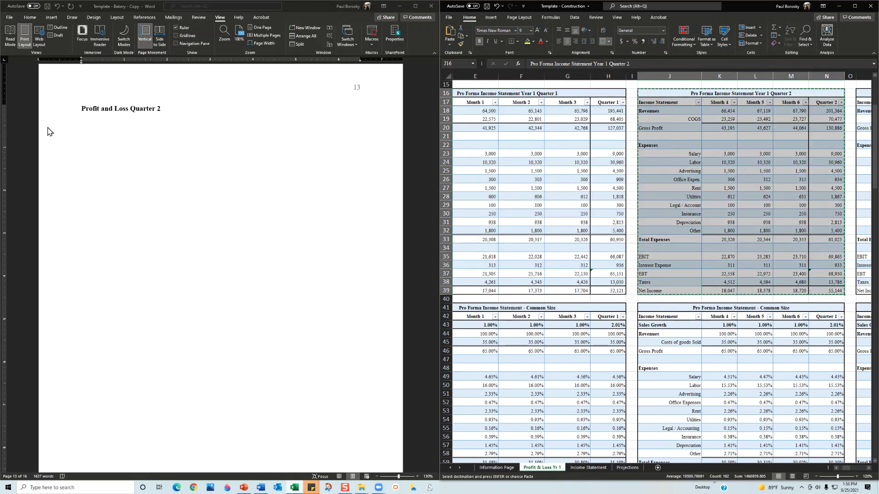
click(85, 140)
key(ctrl+v)
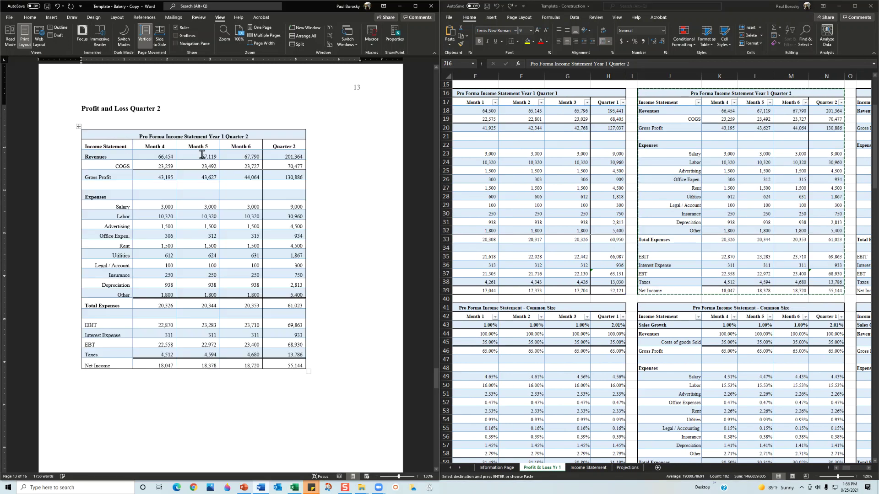
Try to delete the old Quarter 3 income statement table together with the line below it in Word, and undo the deletion
scroll(255, 171, down, 6)
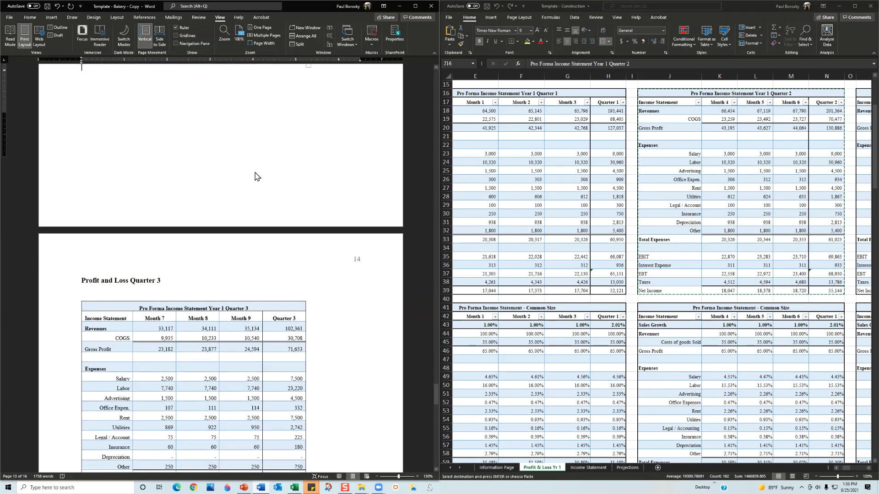
scroll(255, 171, down, 3)
click(226, 179)
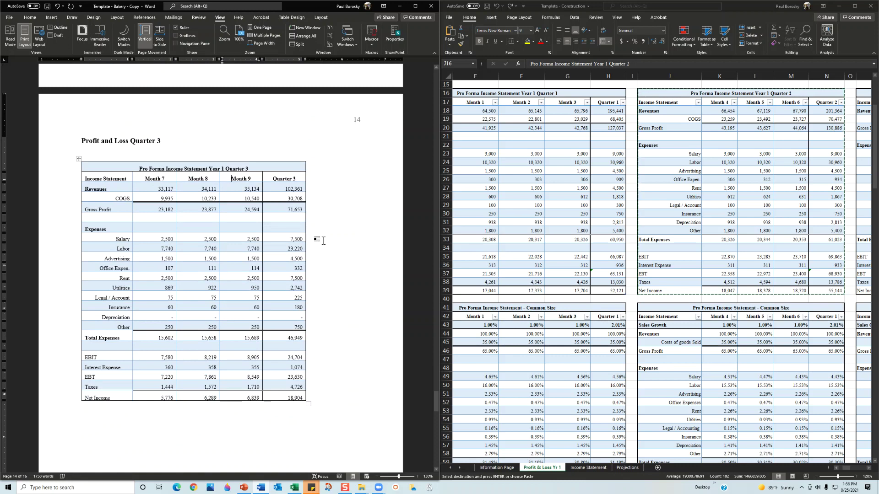
click(322, 397)
drag(326, 400, 103, 168)
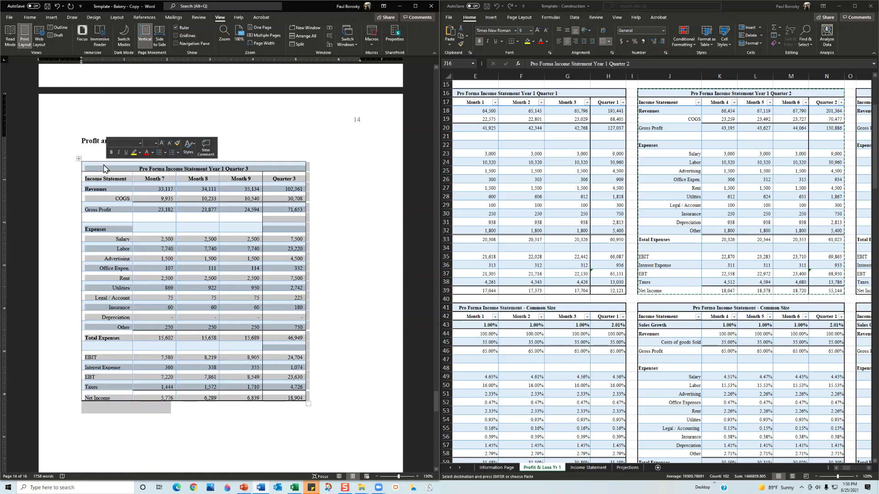
key(BackSpace)
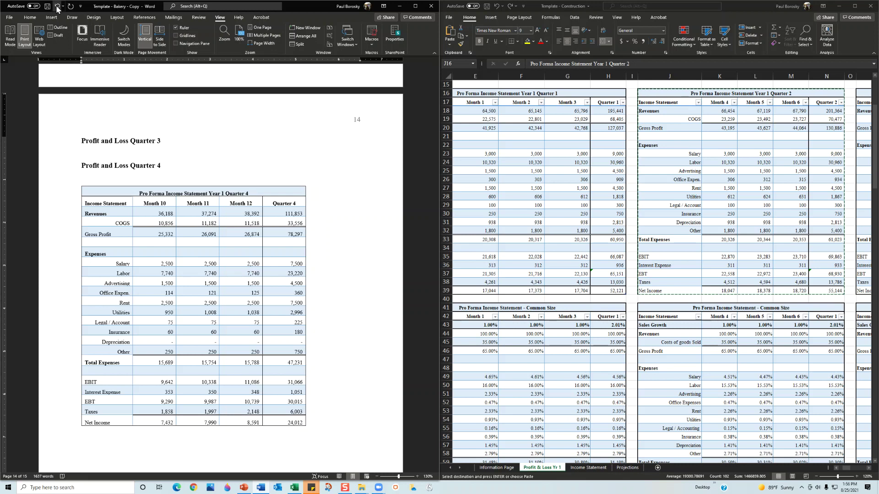
click(57, 7)
Replace the old table under Profit and Loss Quarter 3 in Word with the Year 1 Quarter 3 income statement from Excel
drag(332, 408, 85, 172)
key(BackSpace)
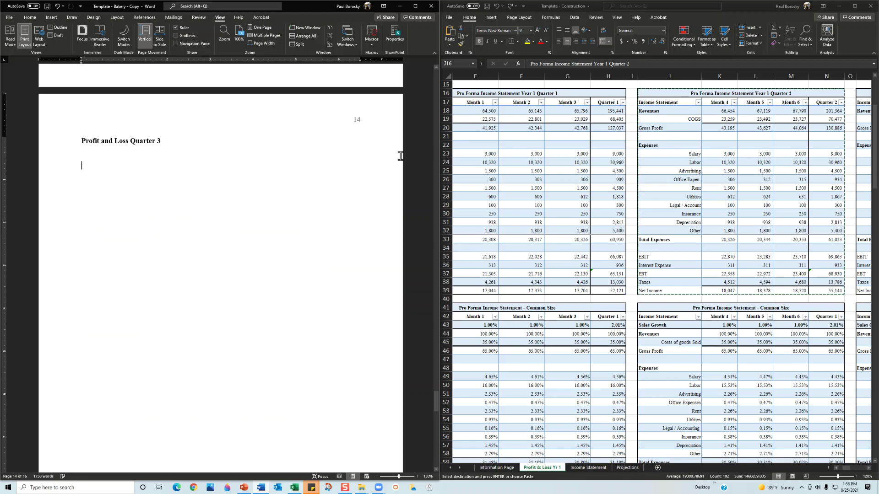
key(alt+Tab)
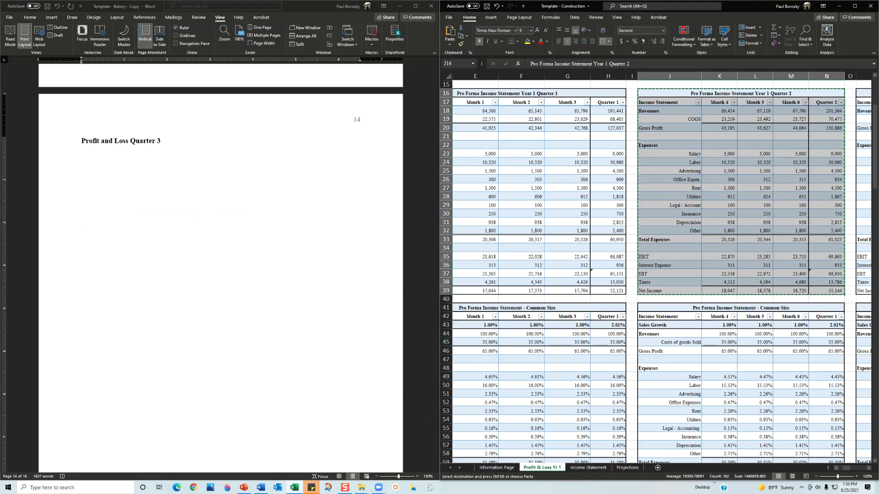
click(869, 469)
click(869, 469)
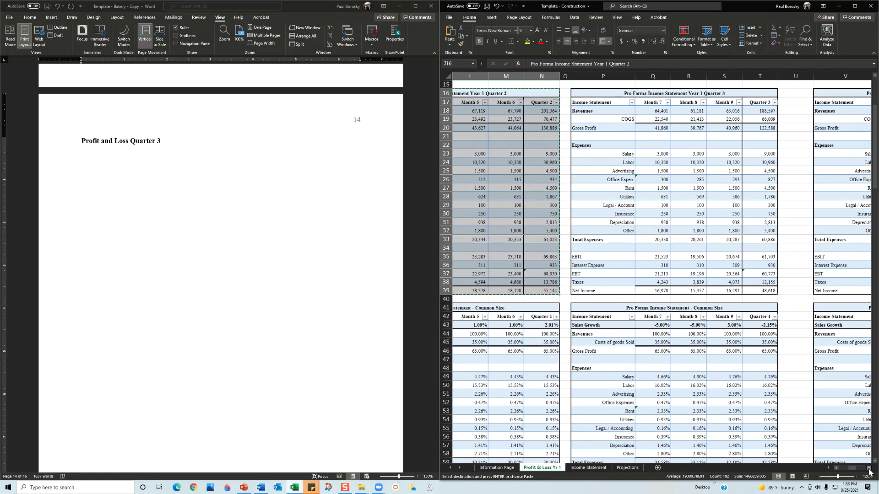
click(616, 90)
drag(616, 90, 606, 289)
key(ctrl+c)
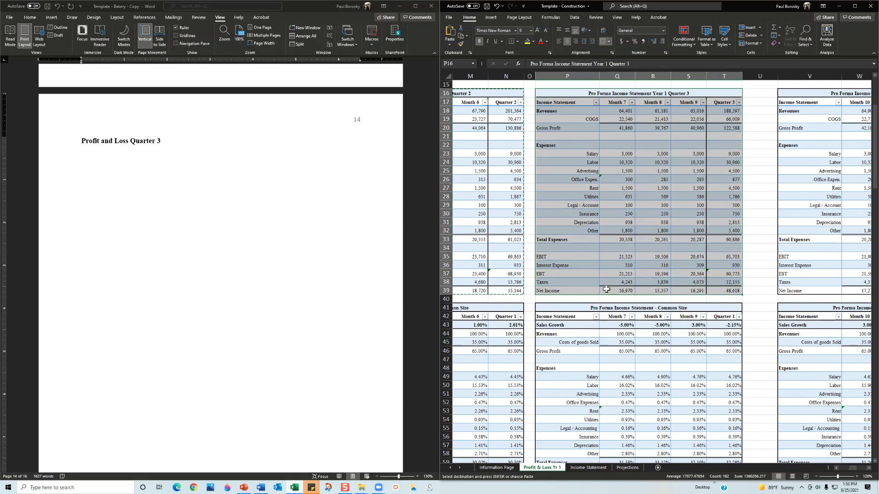
click(167, 165)
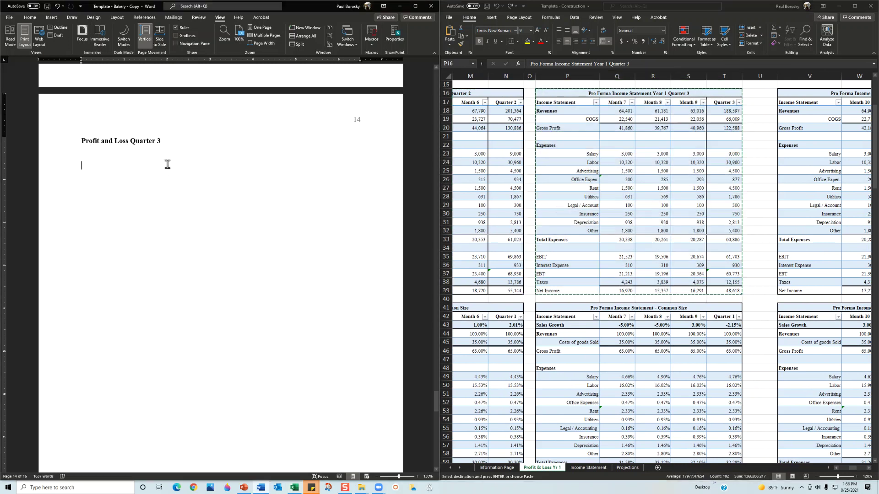
key(ctrl+v)
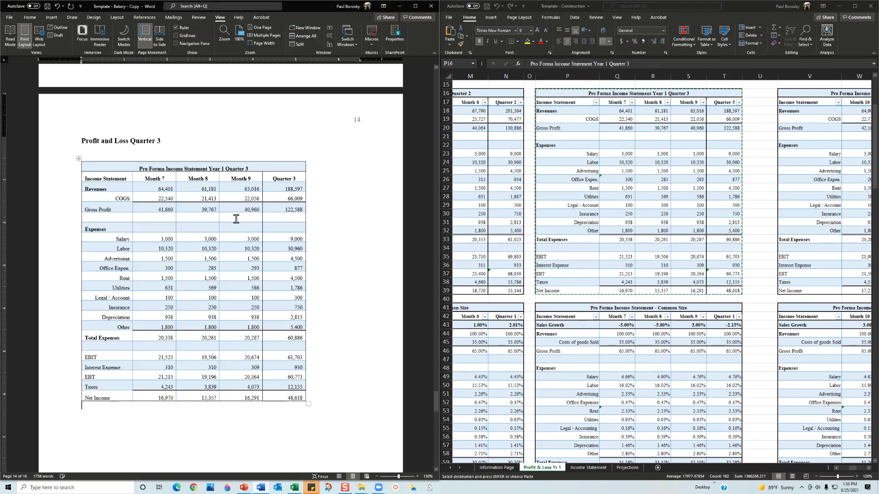
Replace the old table under Profit and Loss Quarter 4 in Word with the Year 1 Quarter 4 income statement from Excel
scroll(236, 219, down, 10)
scroll(230, 221, down, 2)
drag(323, 364, 85, 125)
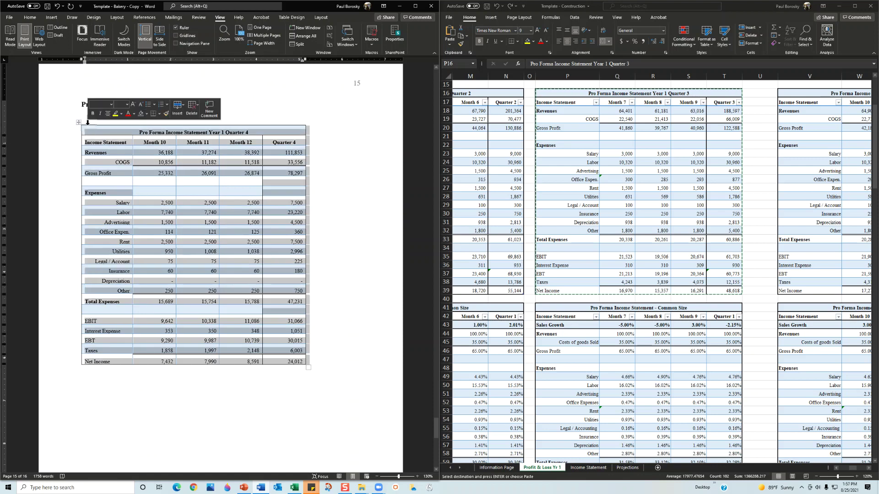
key(BackSpace)
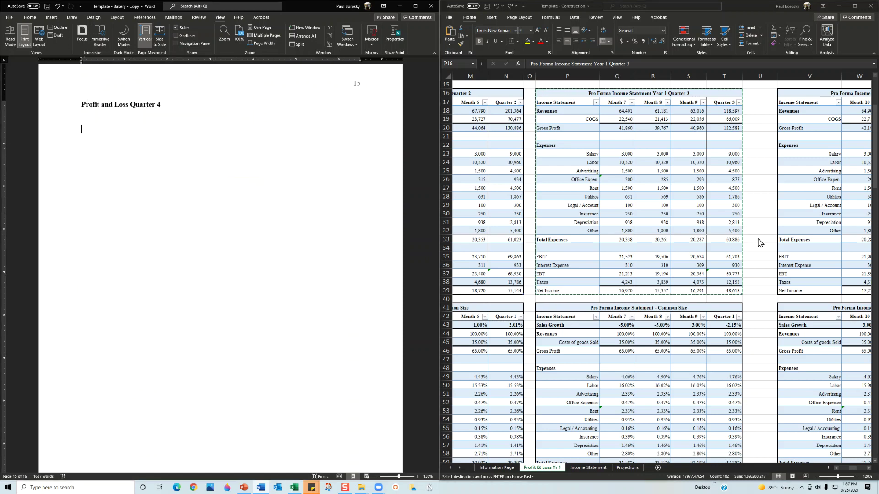
drag(802, 94, 809, 291)
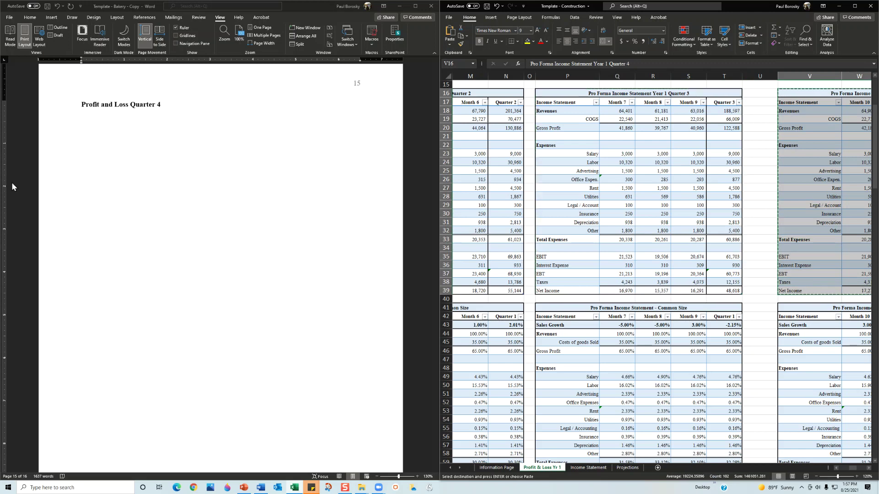
click(87, 151)
key(ctrl+v)
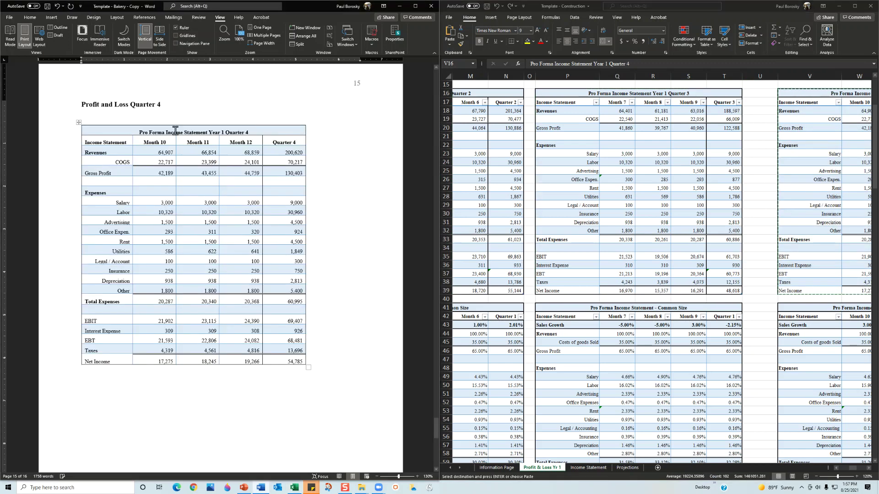
Replace the five-year table under Pro Forma Income Statement in Word with the Base income statement from Excel's Income Statement sheet
scroll(224, 176, down, 5)
scroll(224, 176, down, 3)
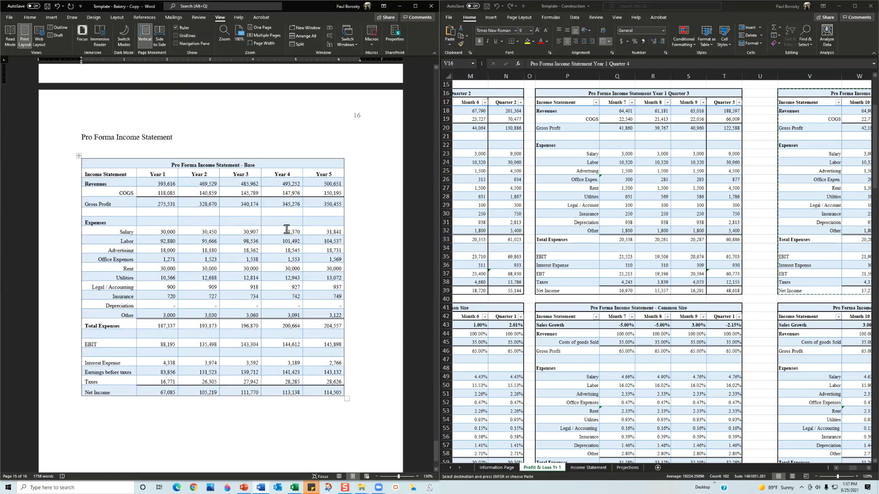
click(69, 151)
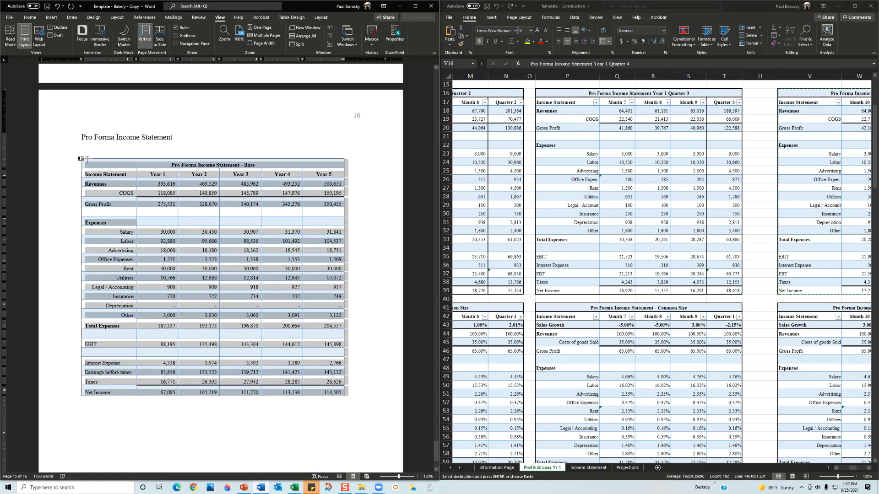
key(BackSpace)
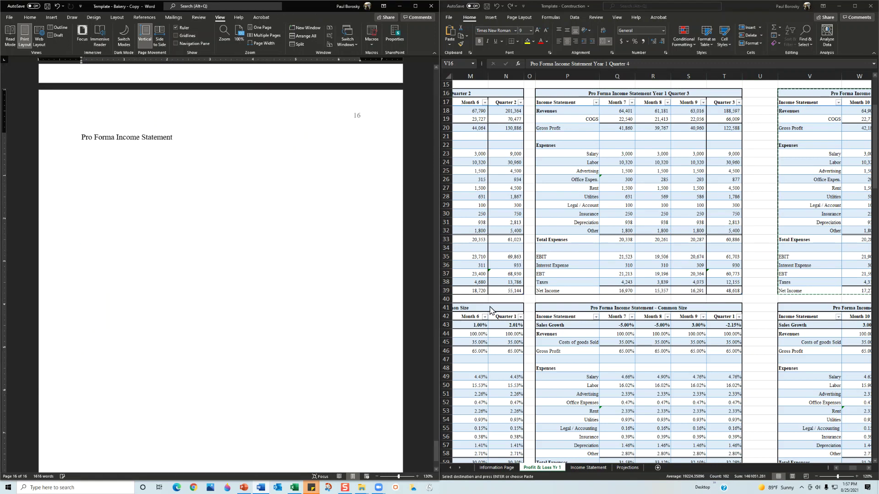
click(591, 471)
click(591, 470)
drag(656, 97, 636, 309)
key(ctrl+c)
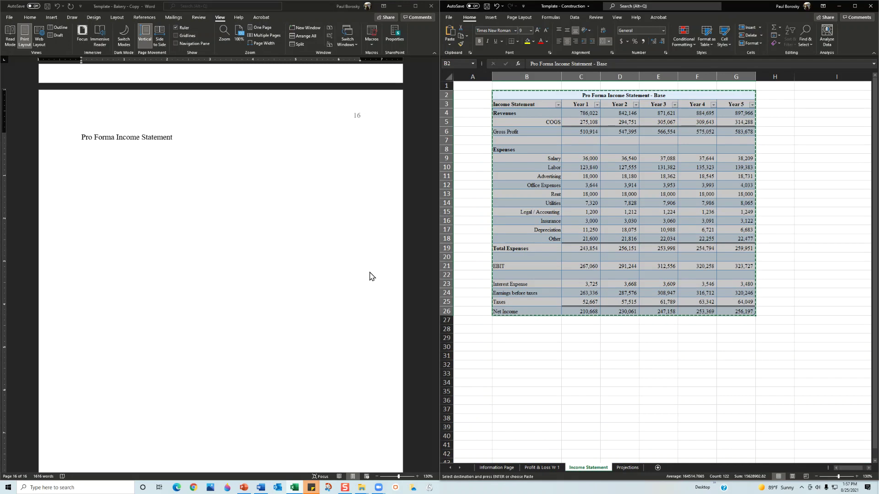
click(191, 231)
key(ctrl+v)
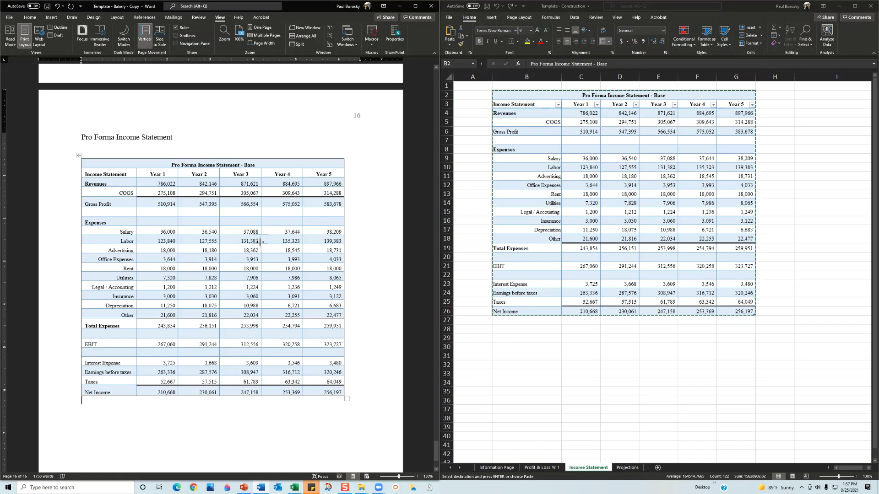
Review the pasted income statements in Word back to the Financial Projections page, and switch to the PowerPoint presentation
scroll(231, 248, up, 1)
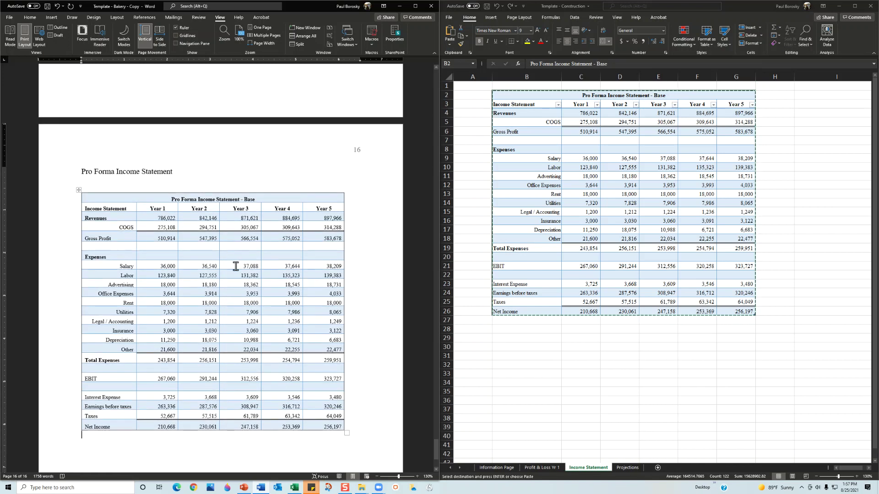
scroll(232, 259, up, 20)
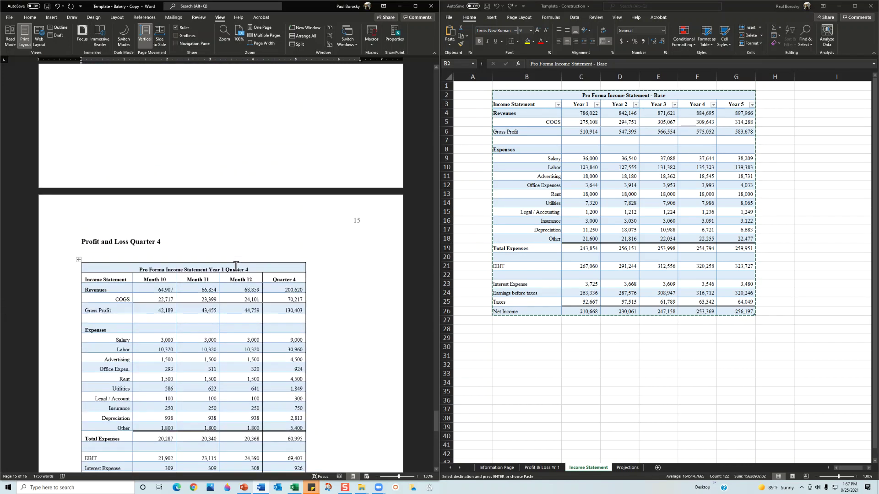
scroll(235, 265, up, 4)
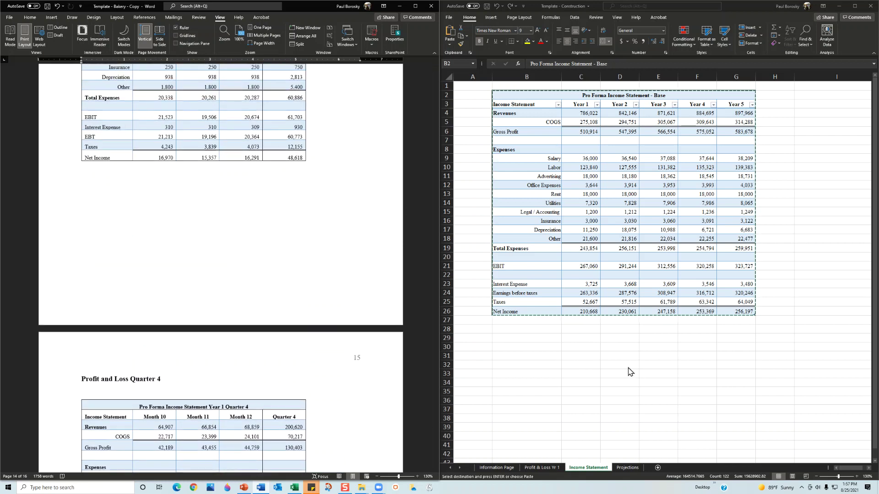
scroll(231, 249, up, 15)
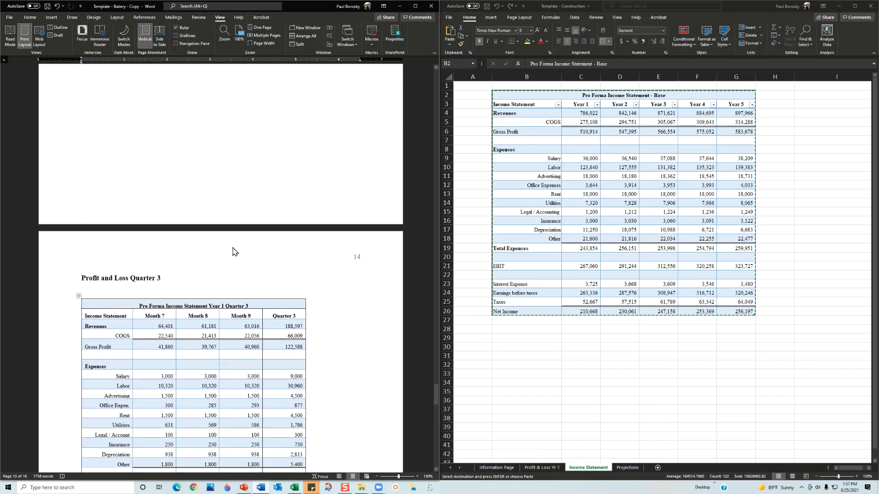
scroll(232, 251, up, 5)
scroll(238, 254, up, 15)
scroll(239, 257, up, 6)
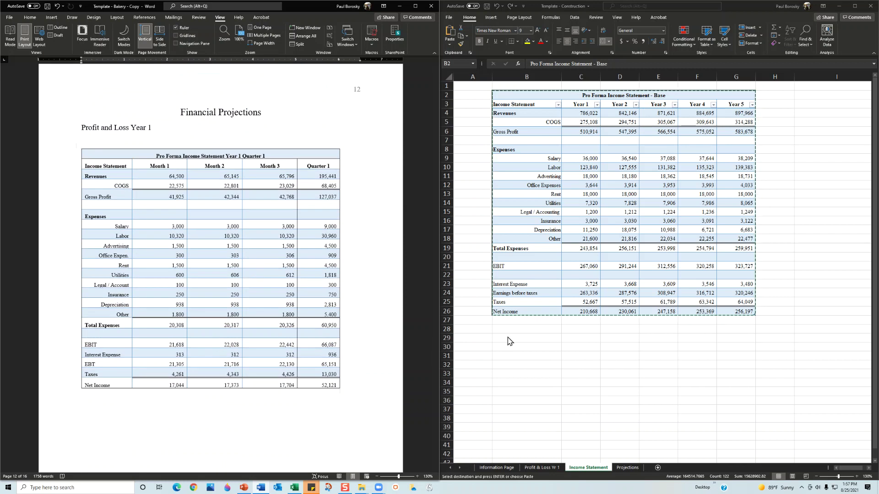
key(alt+Tab)
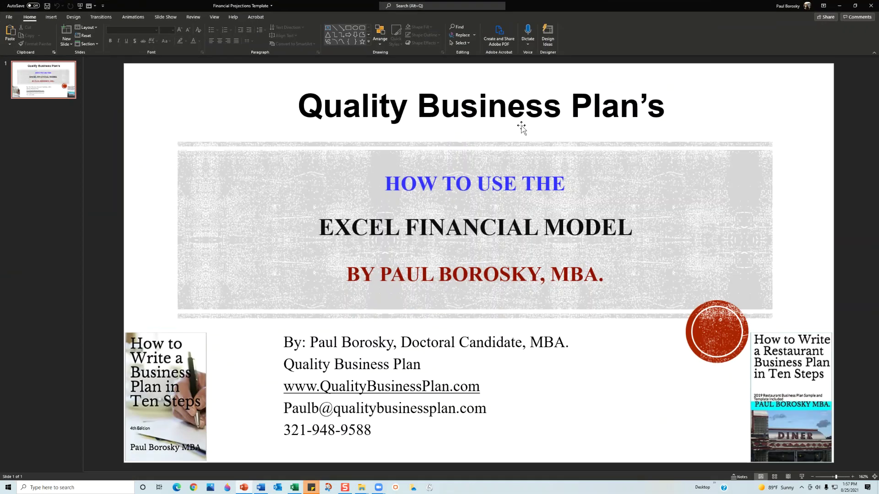